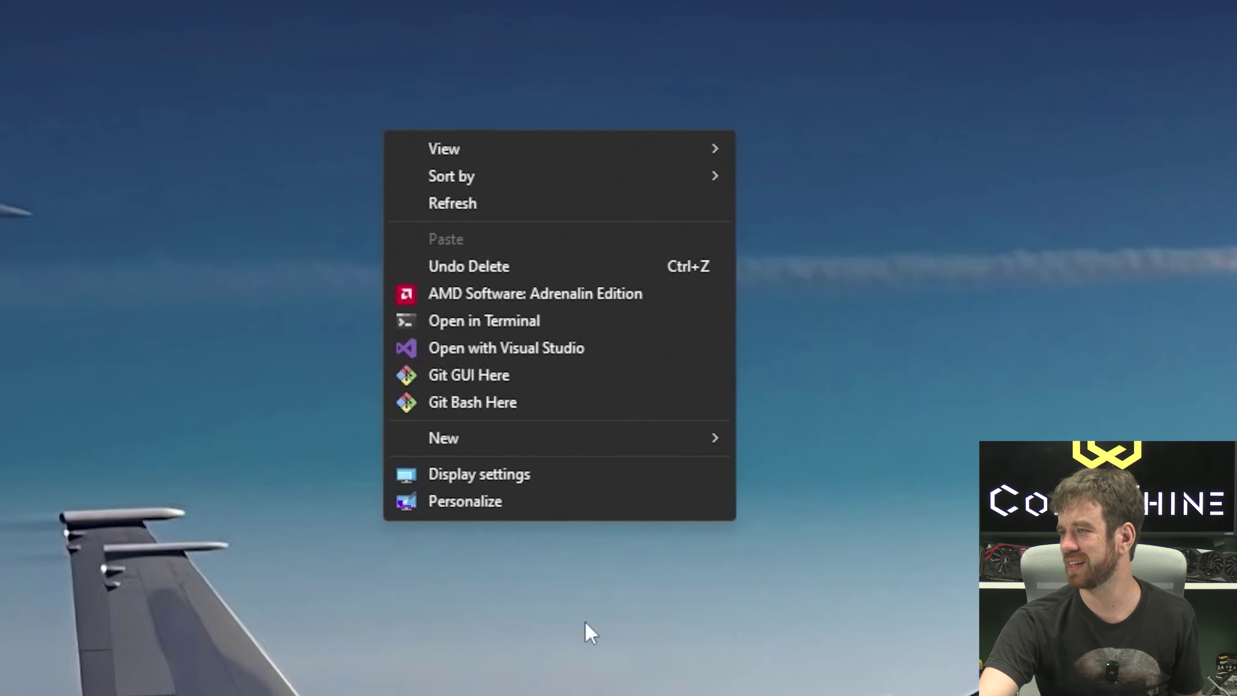
Step: Launch AMD Software: Adrenalin Edition and go to its global Graphics settings page
click(439, 322)
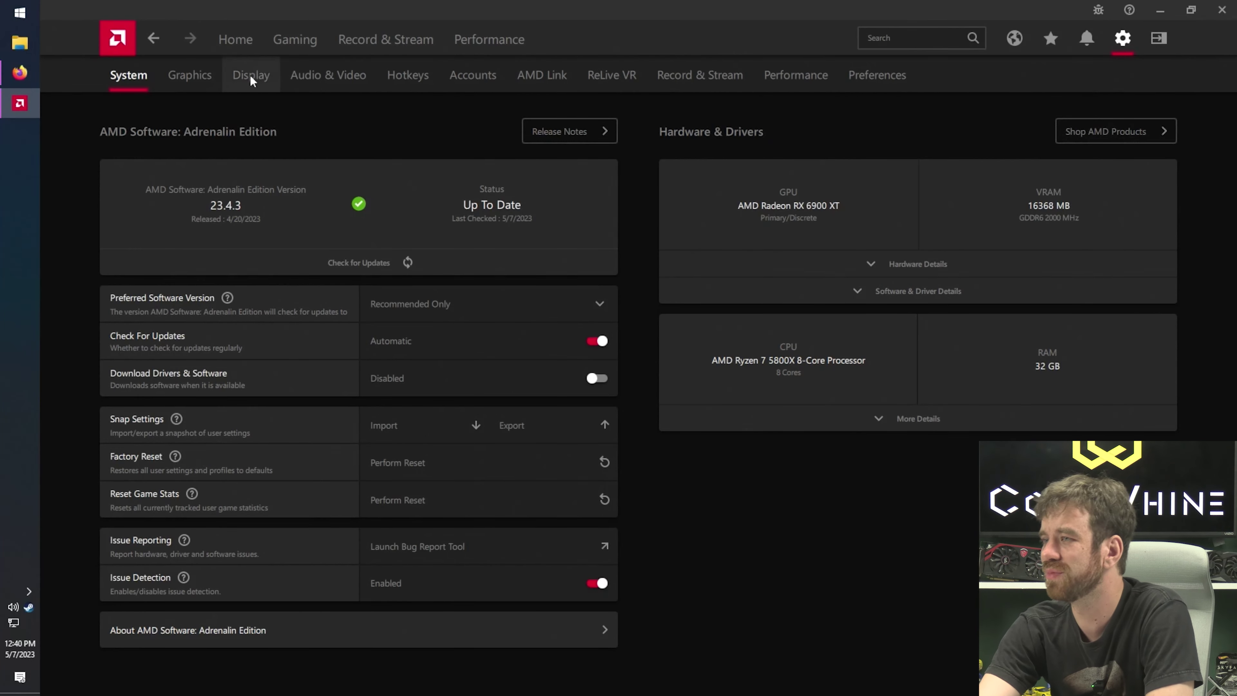
click(190, 74)
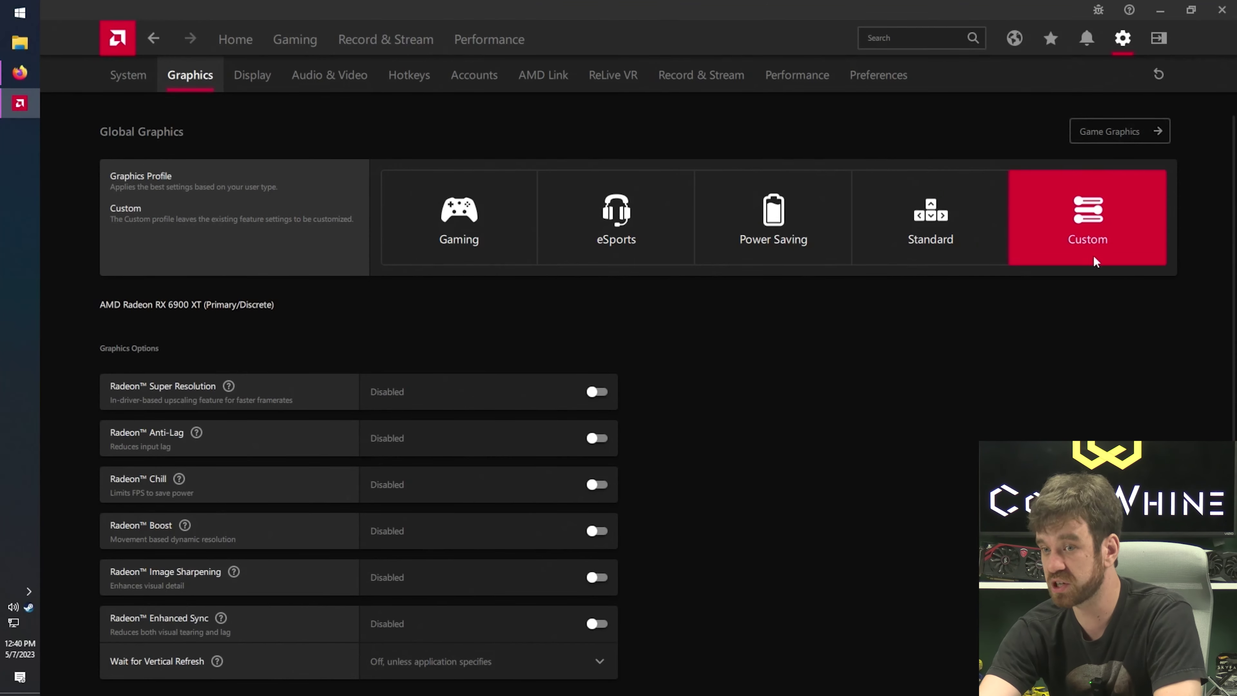
Step: Open the per-game graphics settings for Call of Duty: Modern Warfare II | Warzone 2.0
click(1104, 136)
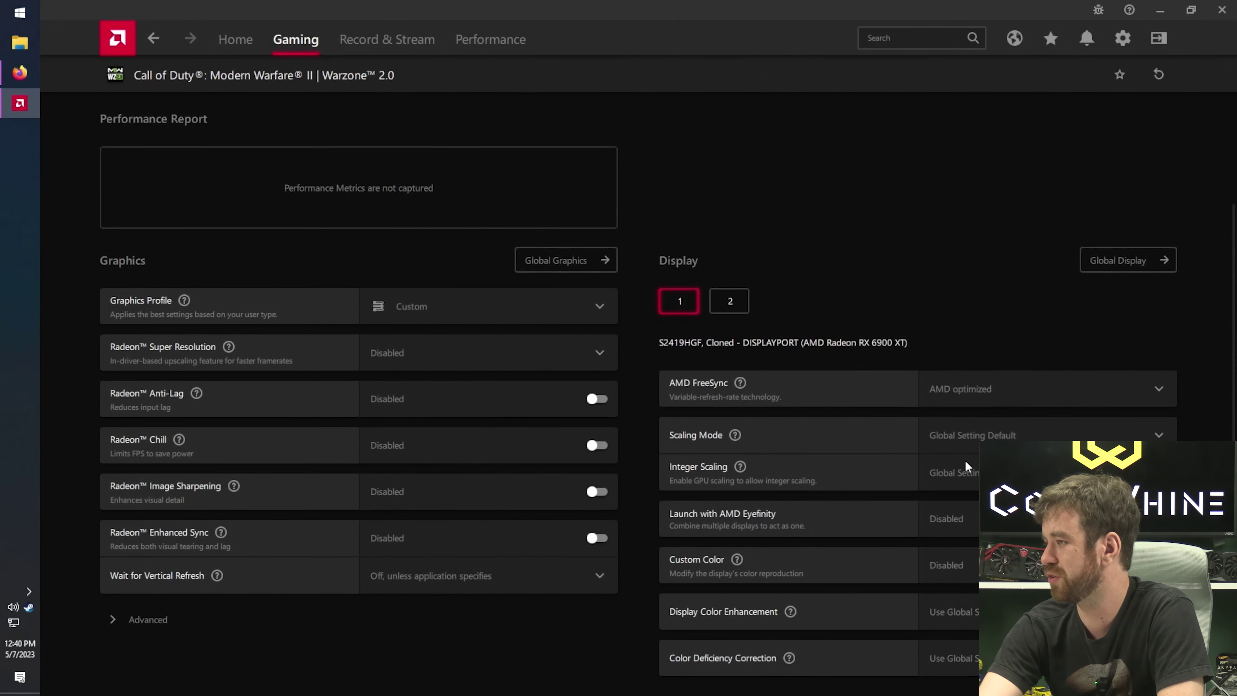
Step: Check the game's FreeSync options, then enable Radeon Chill and expand the Advanced graphics options
click(1002, 392)
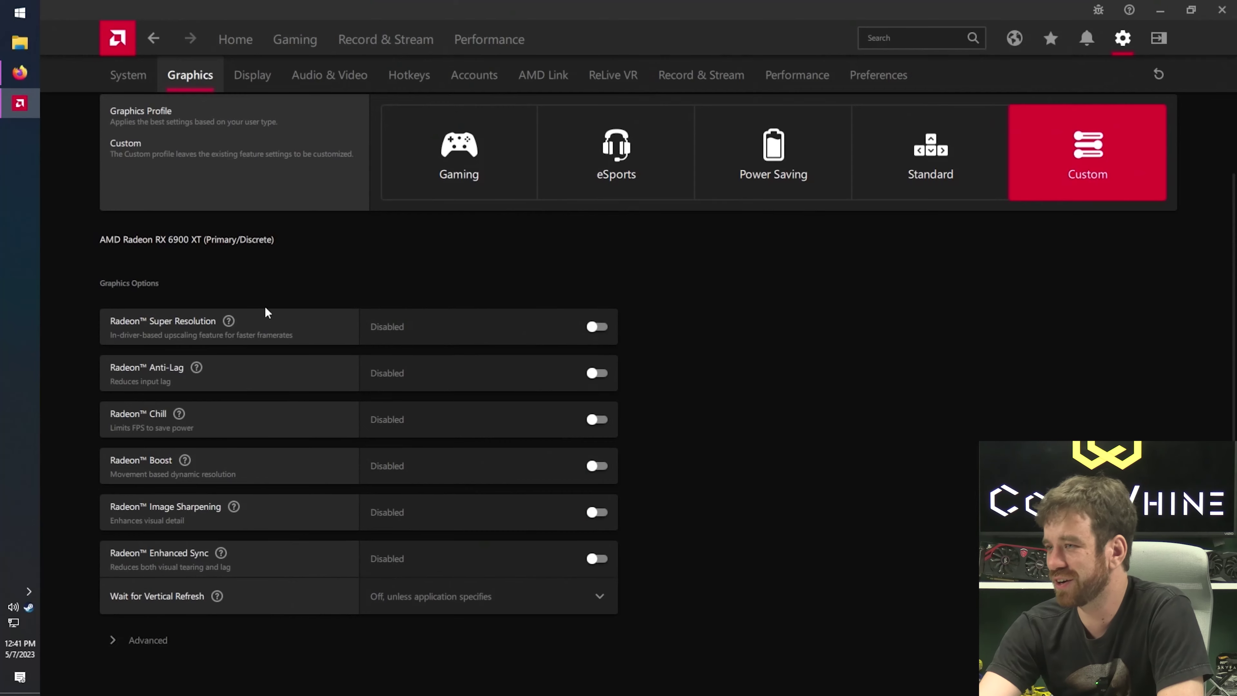
mouse_move(227, 321)
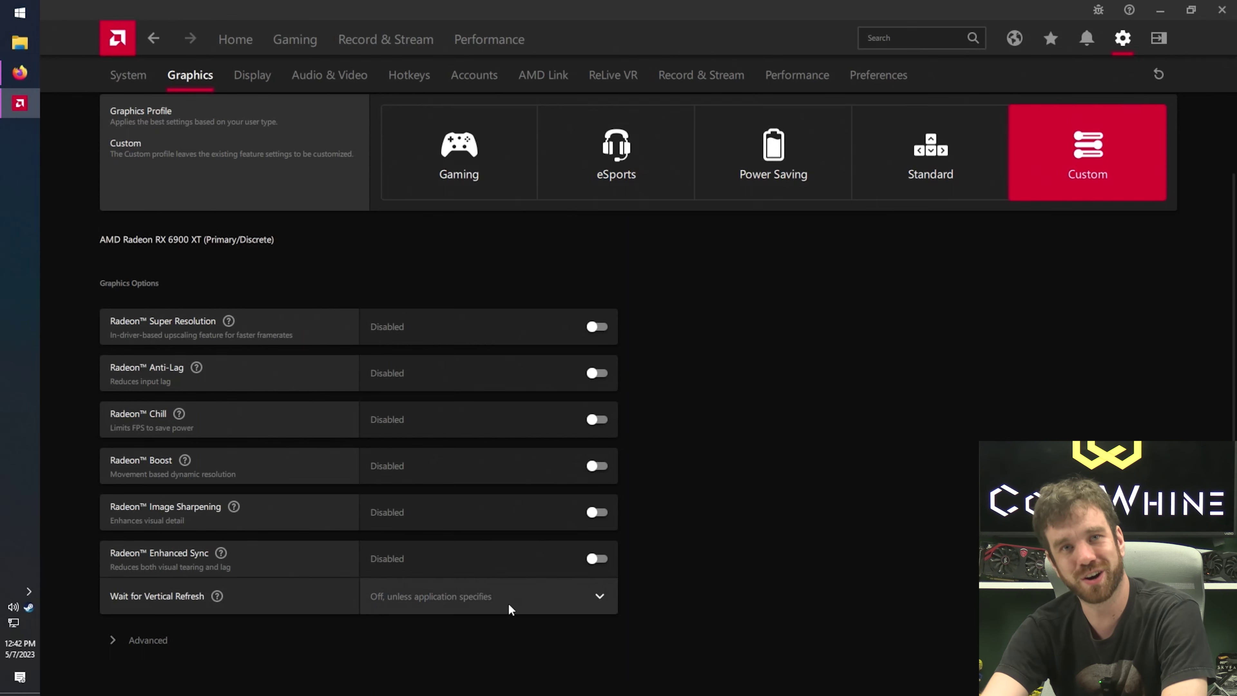
click(517, 417)
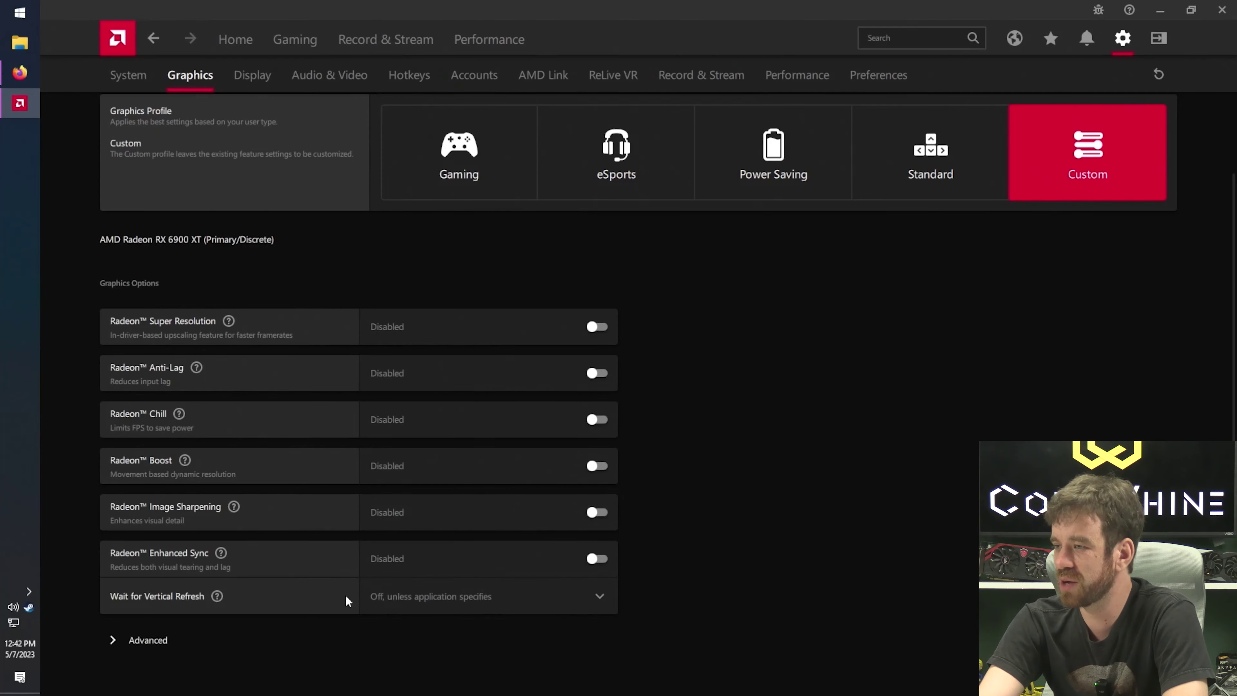
click(165, 639)
Step: Return to the top of the Graphics page and switch to Display 1's global display settings
scroll(673, 461, down, 8)
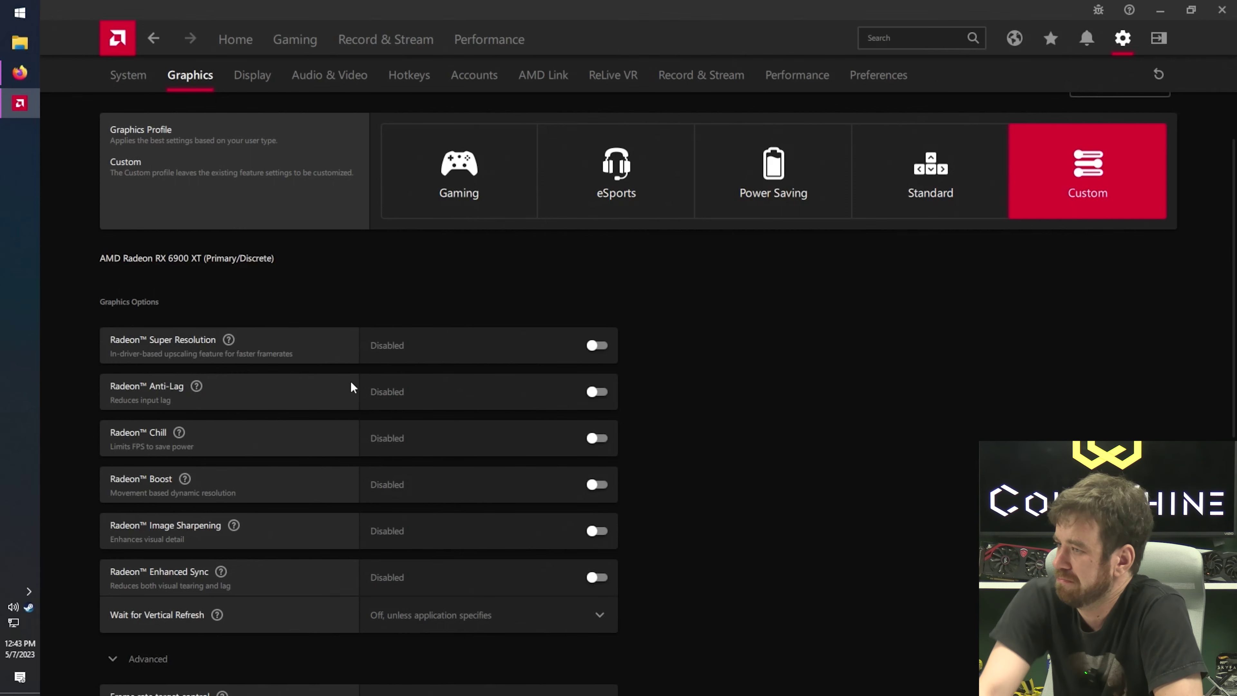
scroll(317, 394, up, 1)
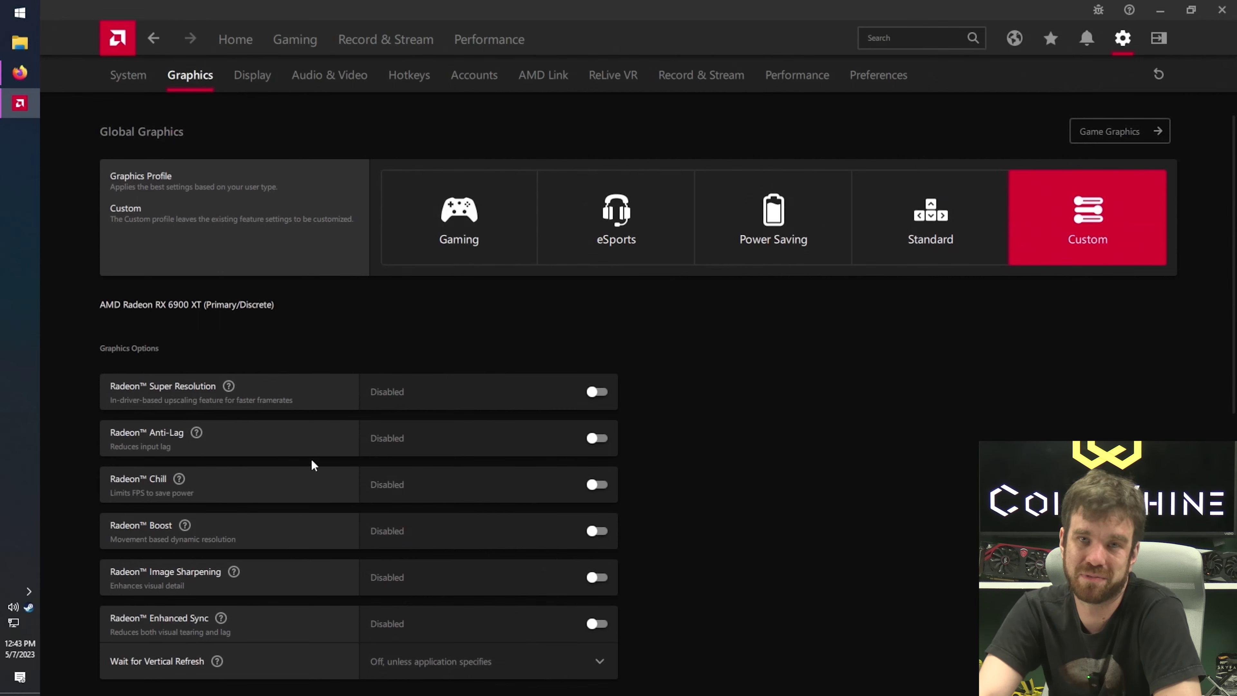
click(261, 78)
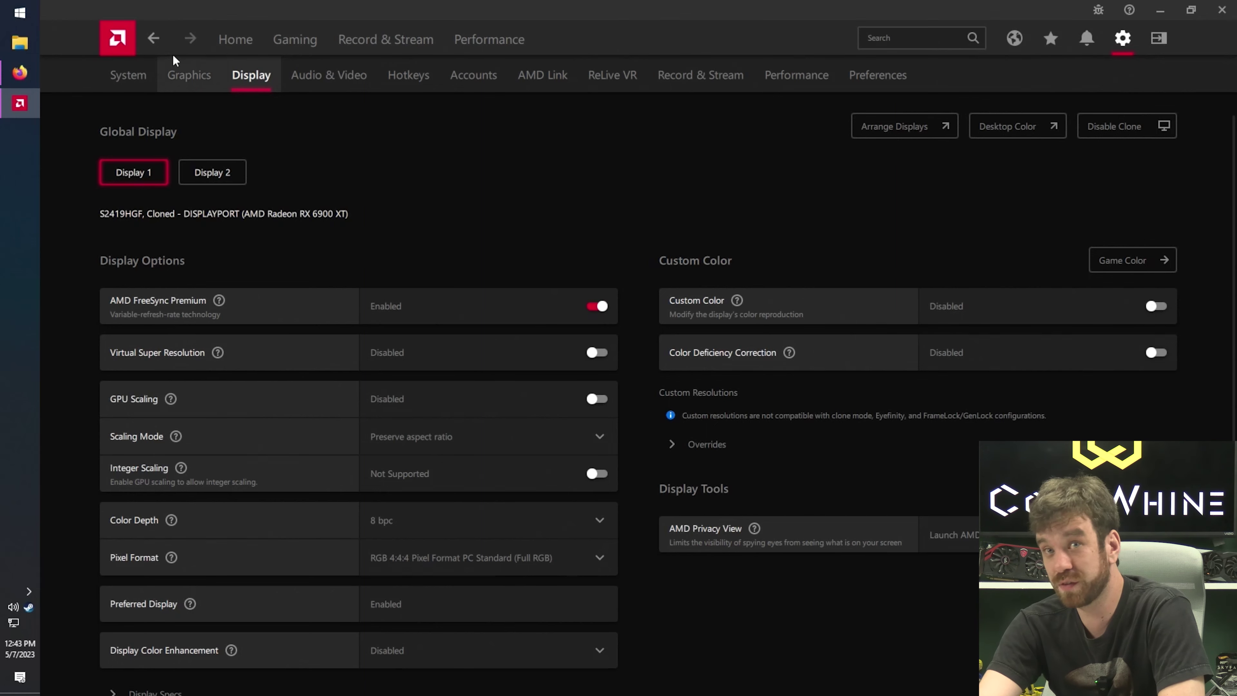
Step: Revisit the global Graphics page, then the Home dashboard and the Gaming games list
click(190, 75)
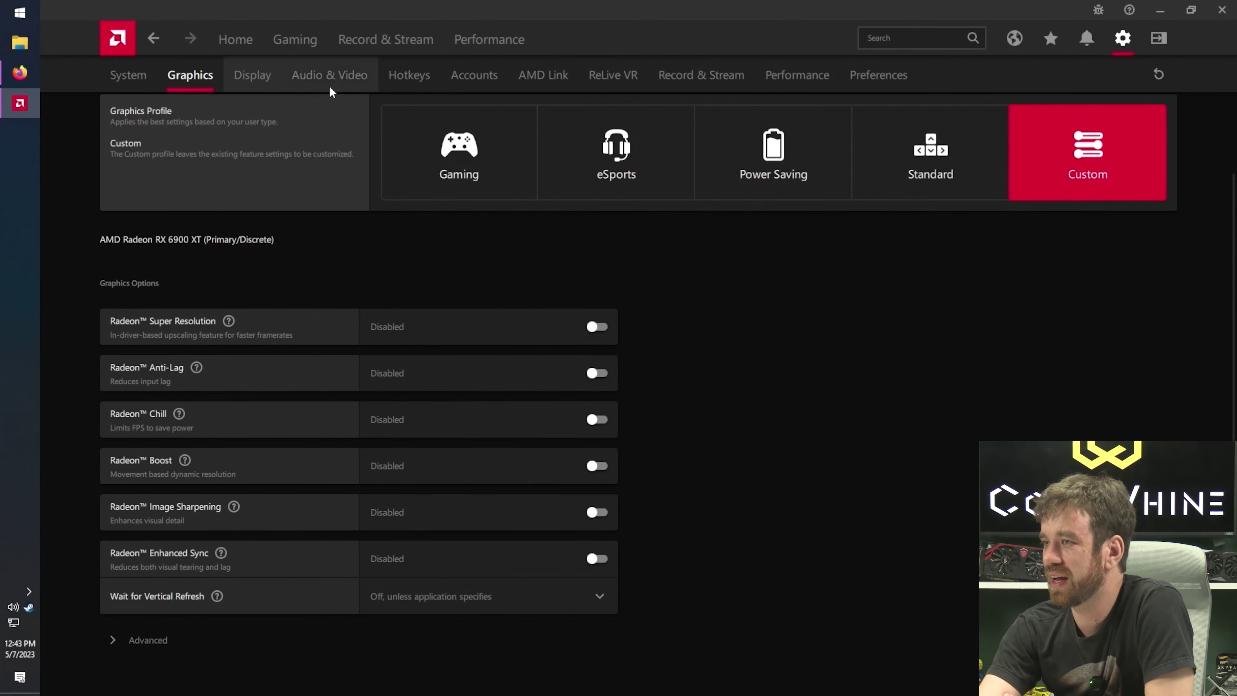
click(235, 50)
click(295, 40)
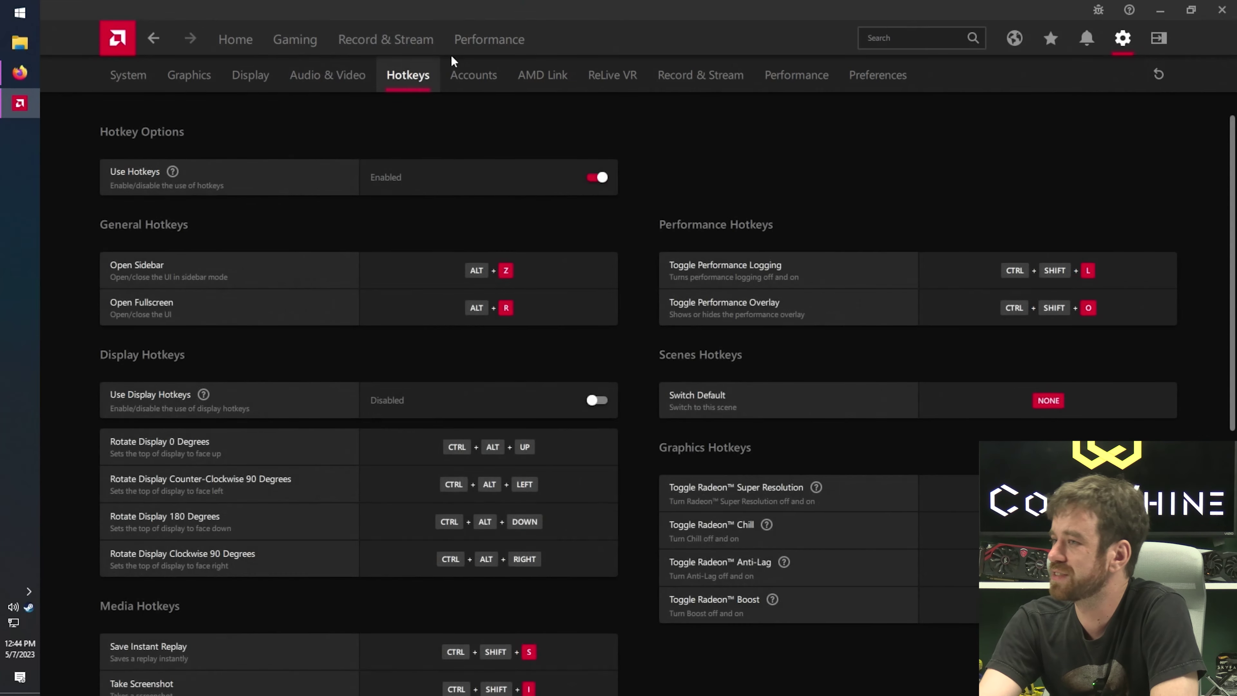
Step: Browse the Hotkeys page, then visit the streaming Accounts page and the AMD Link settings
scroll(617, 497, down, 10)
scroll(562, 570, up, 10)
scroll(511, 120, up, 1)
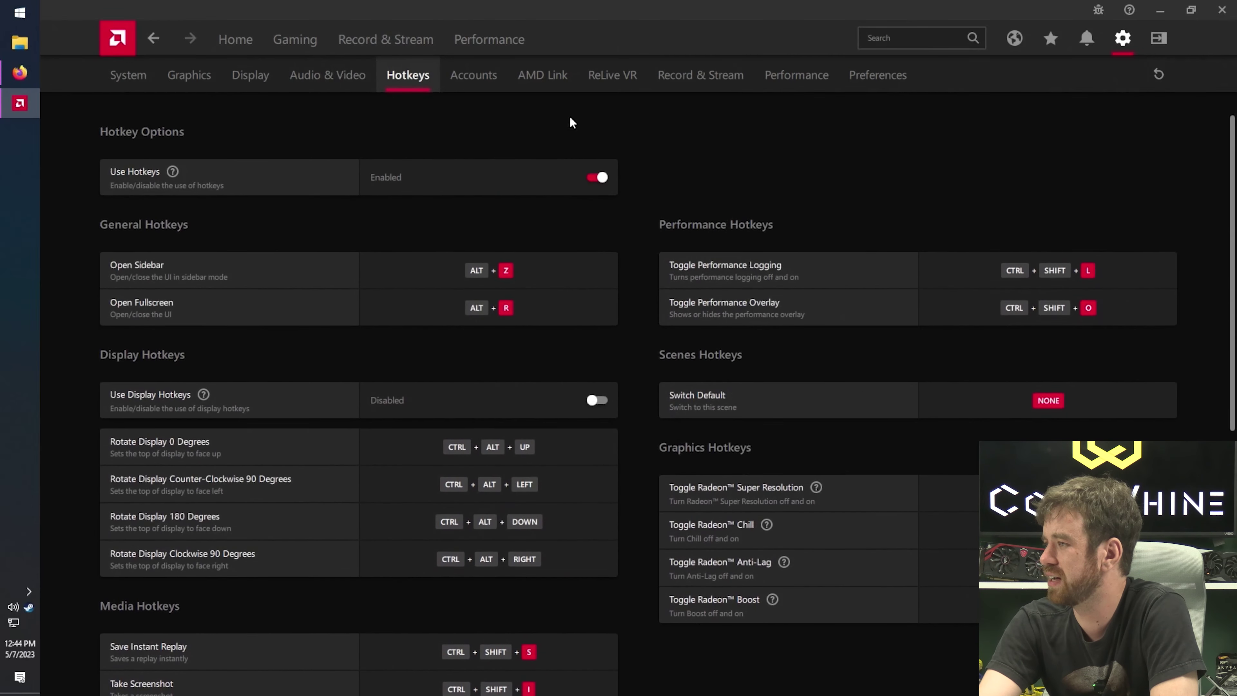
click(452, 63)
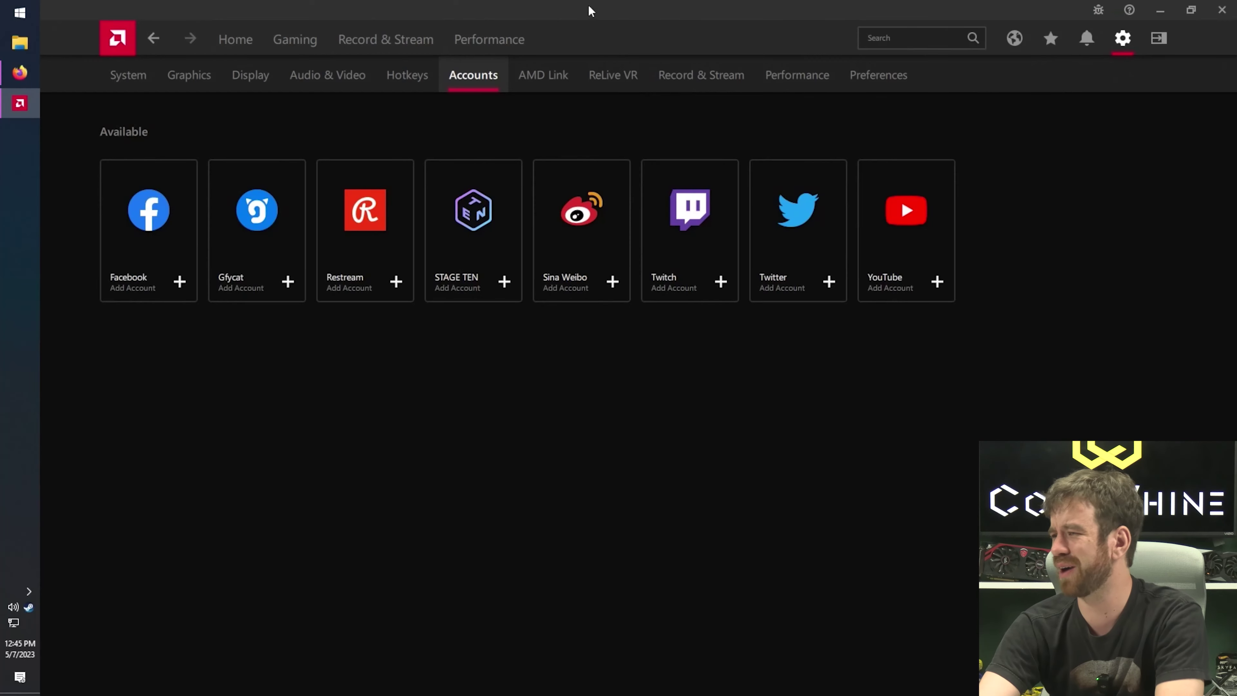
click(554, 68)
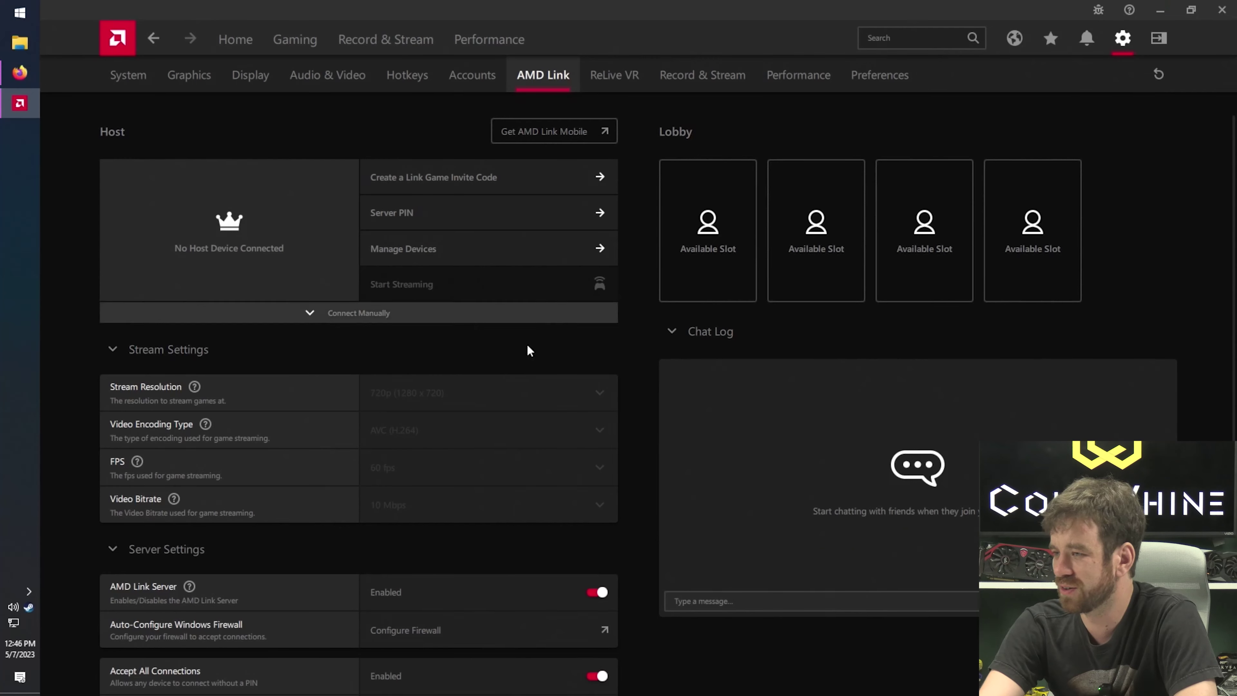
Step: Scroll down through the AMD Link settings options
scroll(594, 417, down, 1)
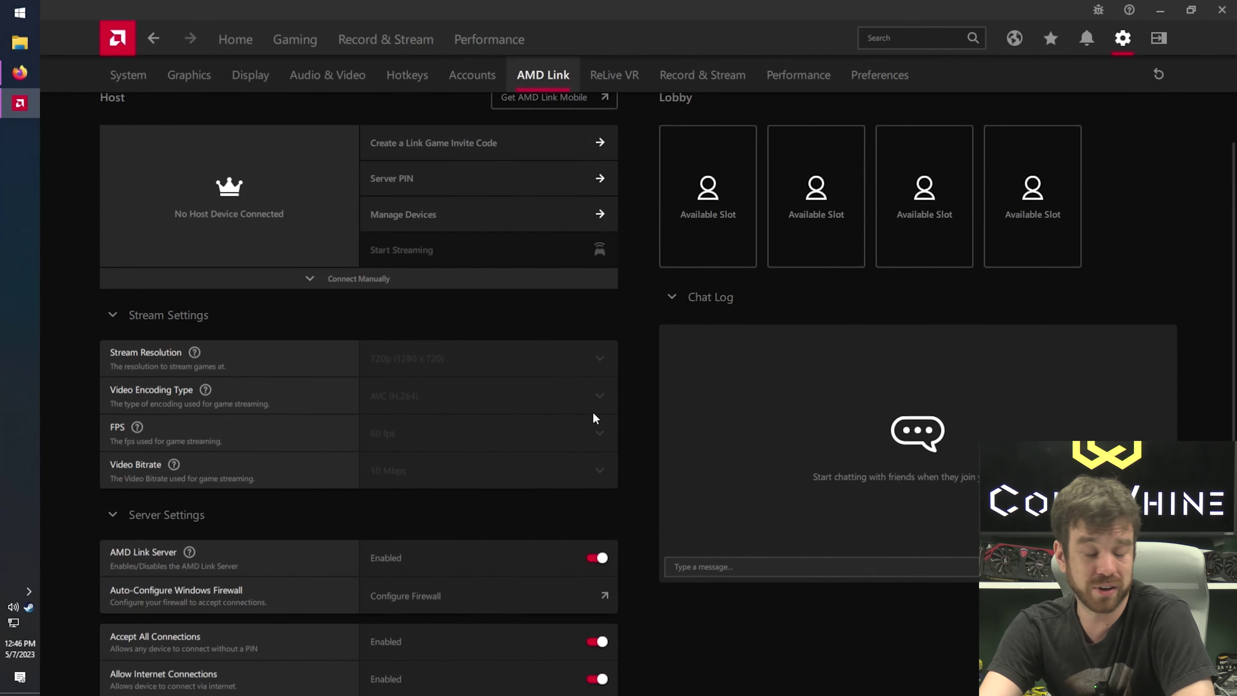
scroll(643, 373, down, 1)
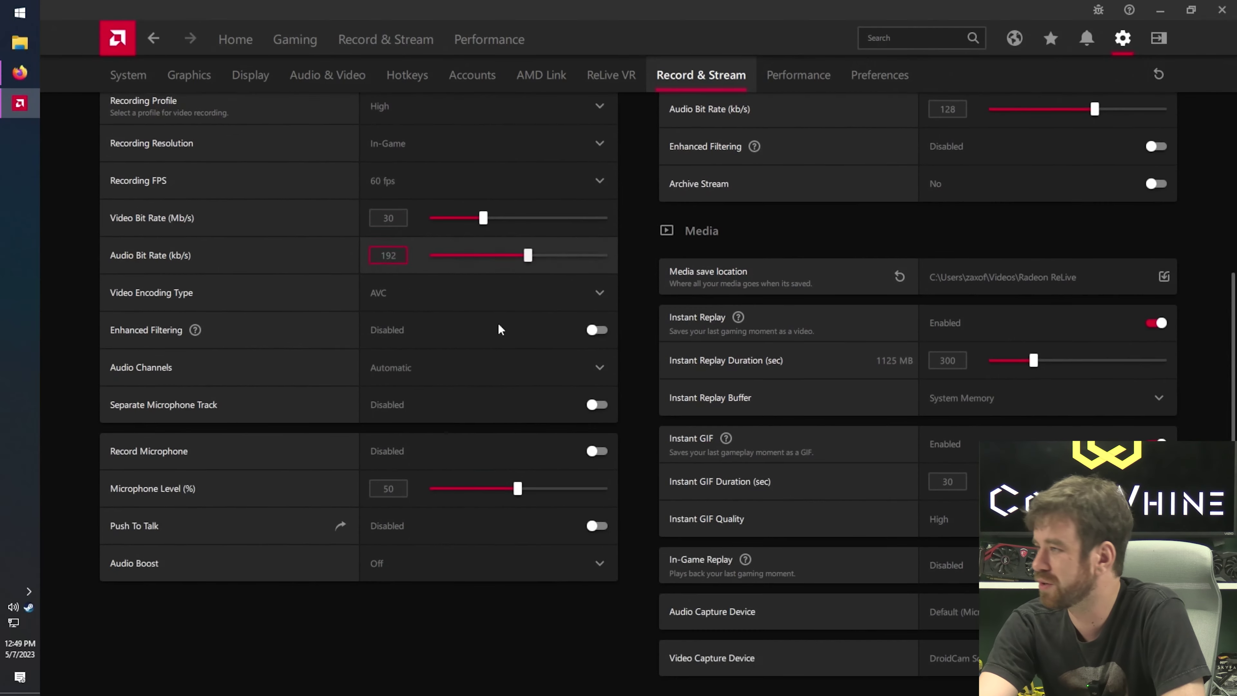
Step: Raise Instant Replay duration to 1200 seconds and show the replay buffer's storage choices
scroll(905, 193, up, 3)
scroll(775, 265, down, 3)
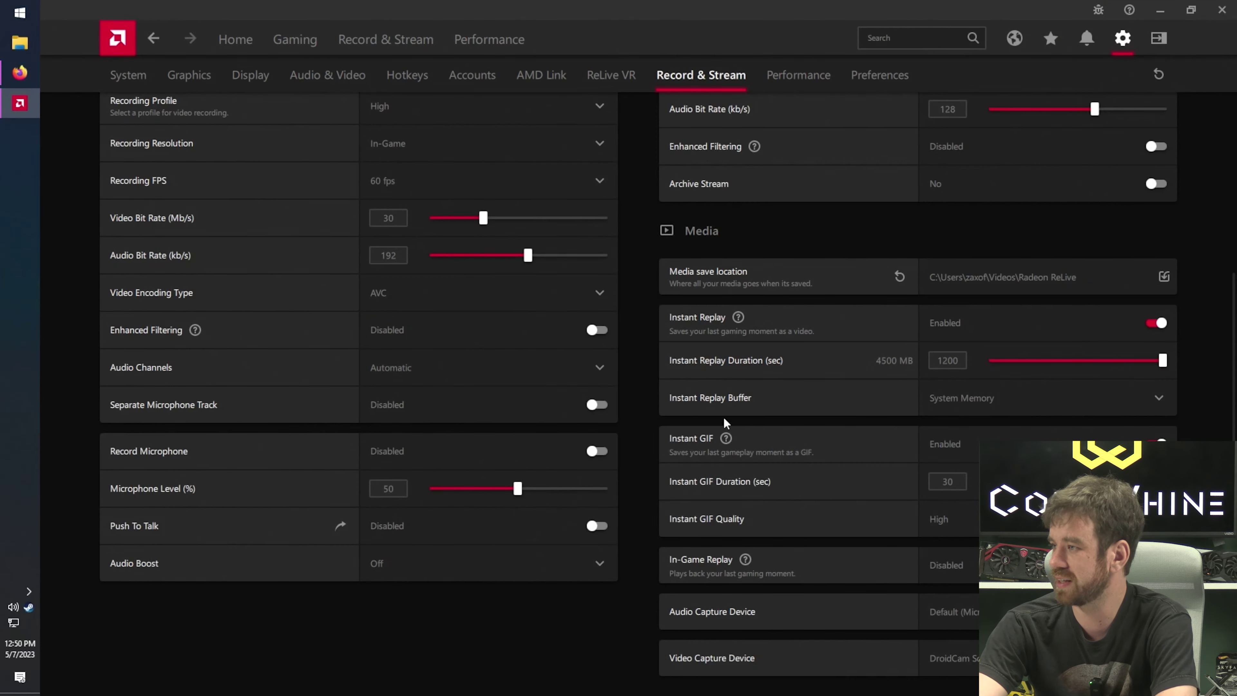
click(929, 399)
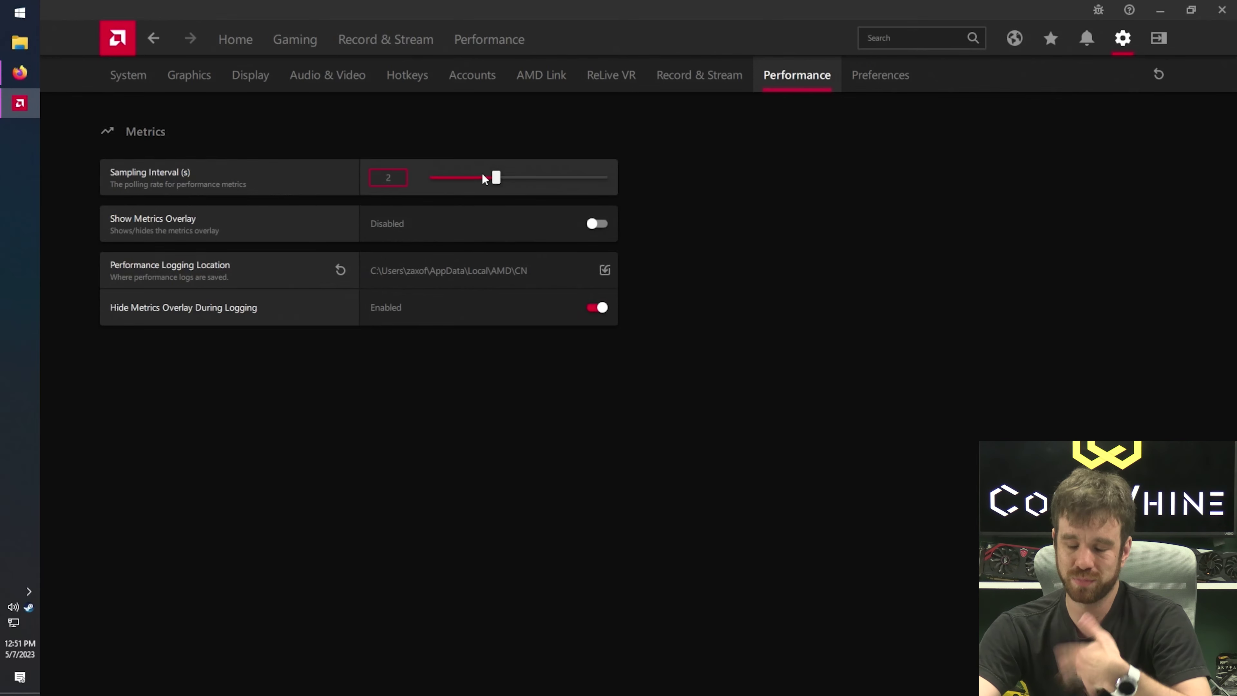
Step: Open the general Preferences settings and scroll through its options
click(874, 75)
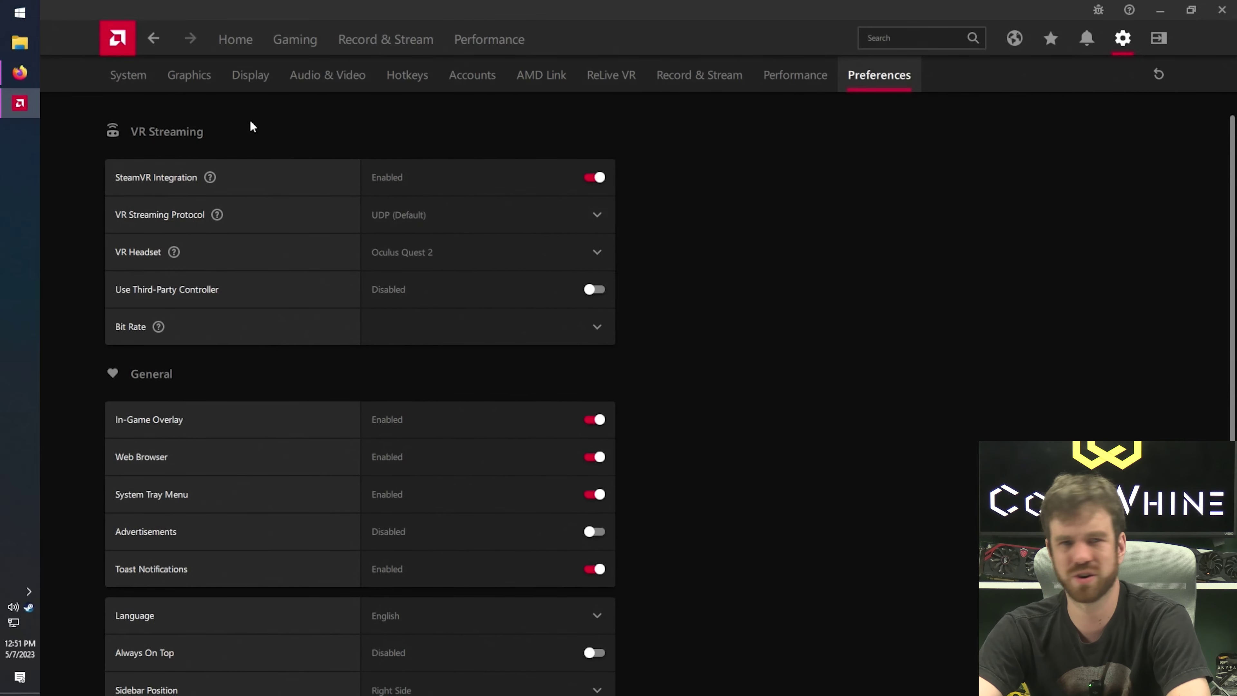
scroll(329, 298, down, 3)
scroll(665, 367, up, 3)
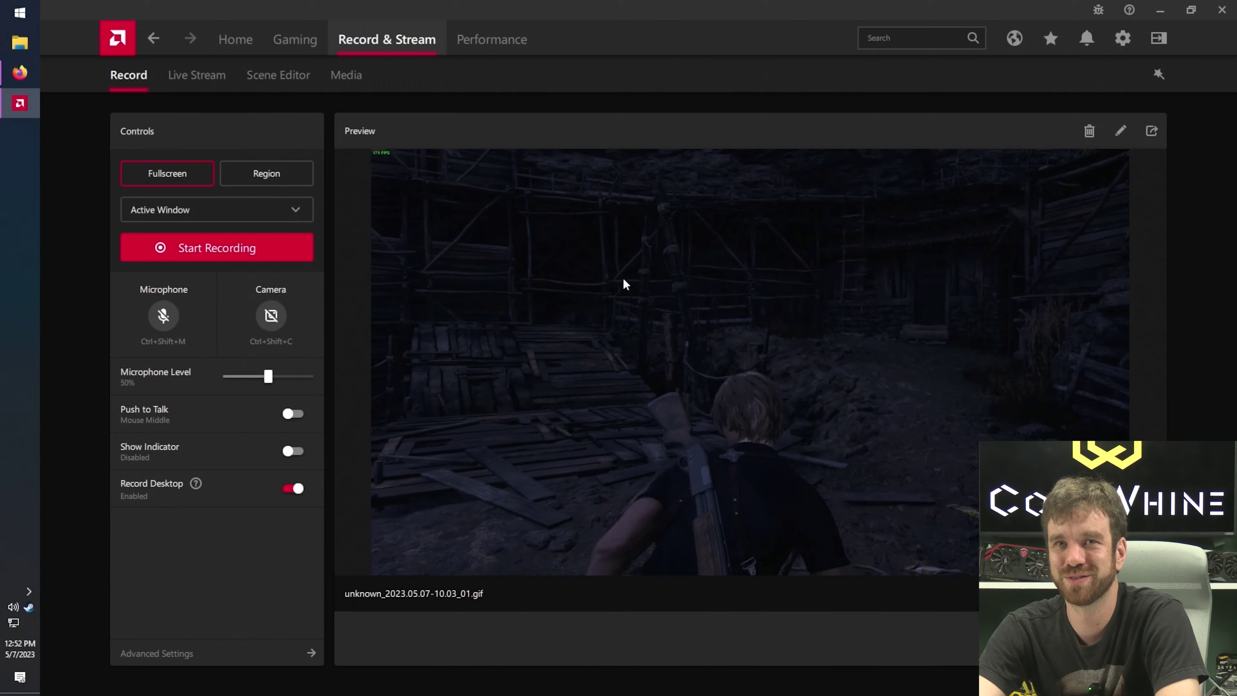
Step: Inspect the Live Stream scene's Camera element in the Scene Editor, then open Performance metrics
click(197, 75)
click(280, 75)
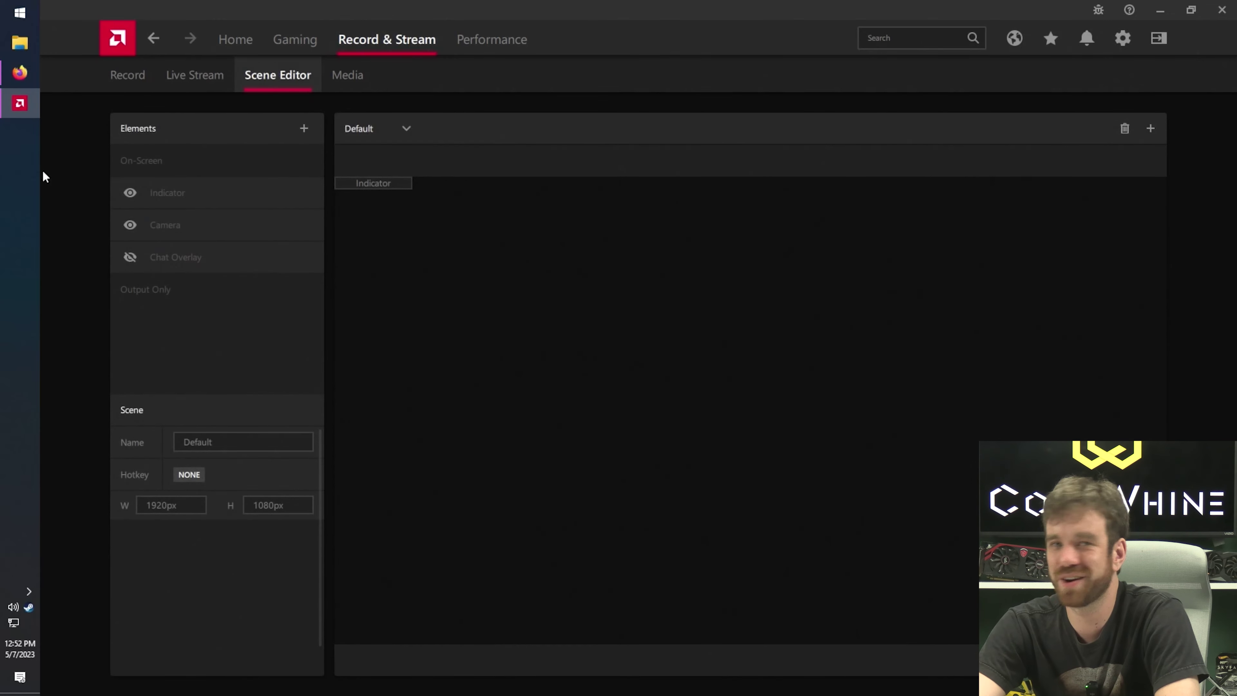
click(165, 224)
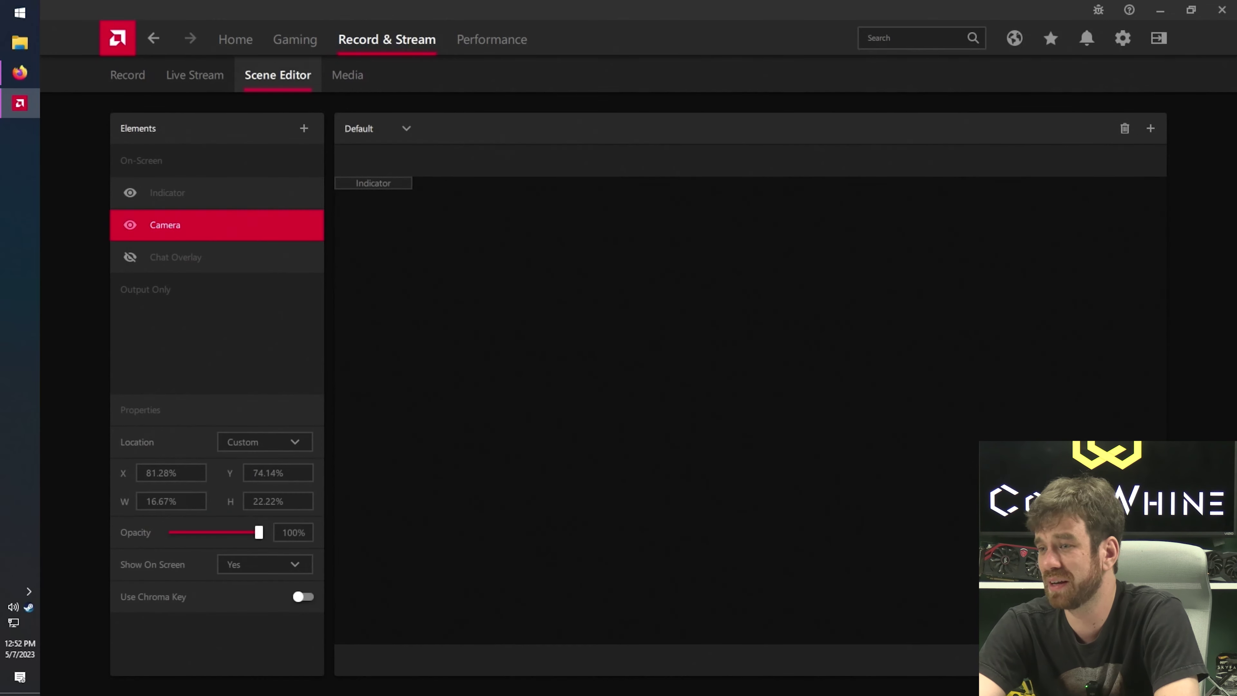
click(563, 314)
click(511, 41)
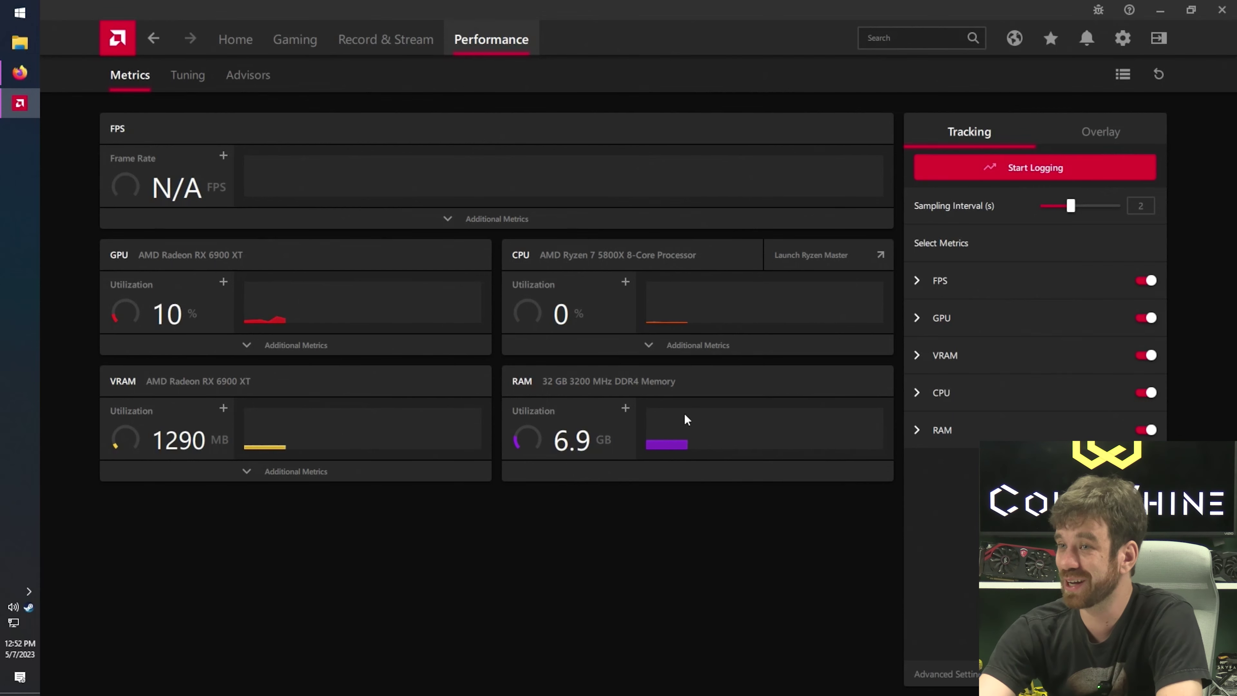
Step: Look over the Tuning page, then view Advisors with Persona 5 Royal at 56.3 fps, graded Marginal
key(Return)
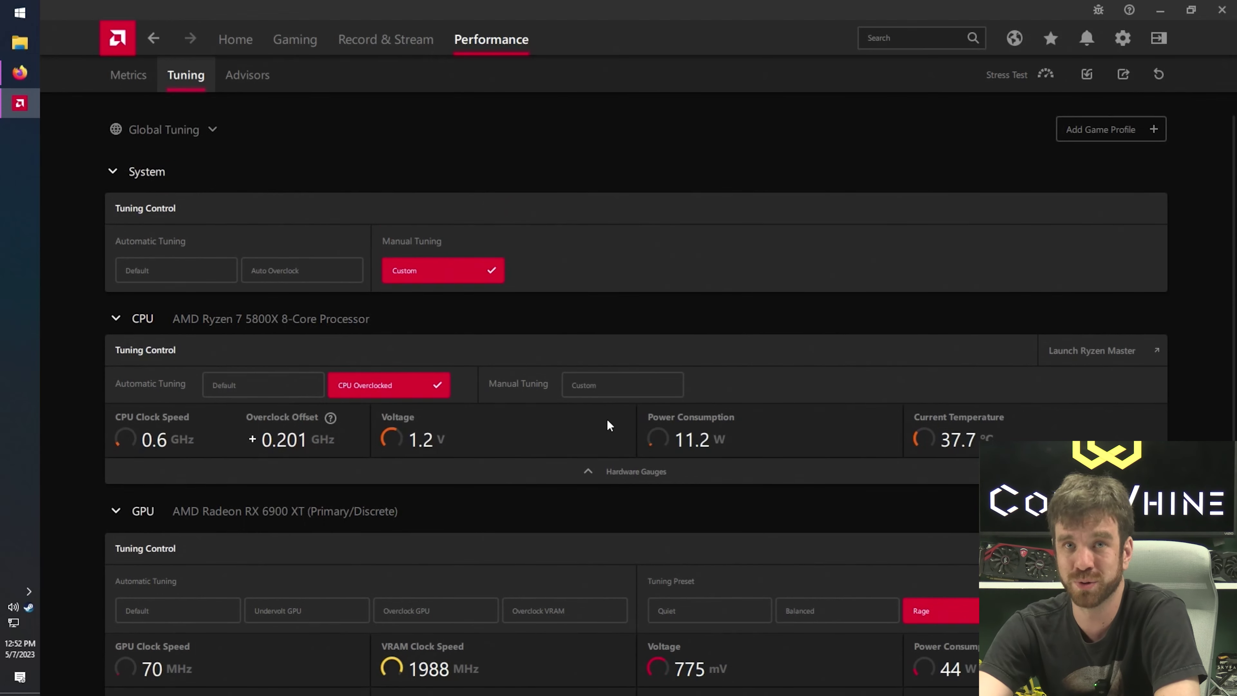
scroll(588, 388, down, 3)
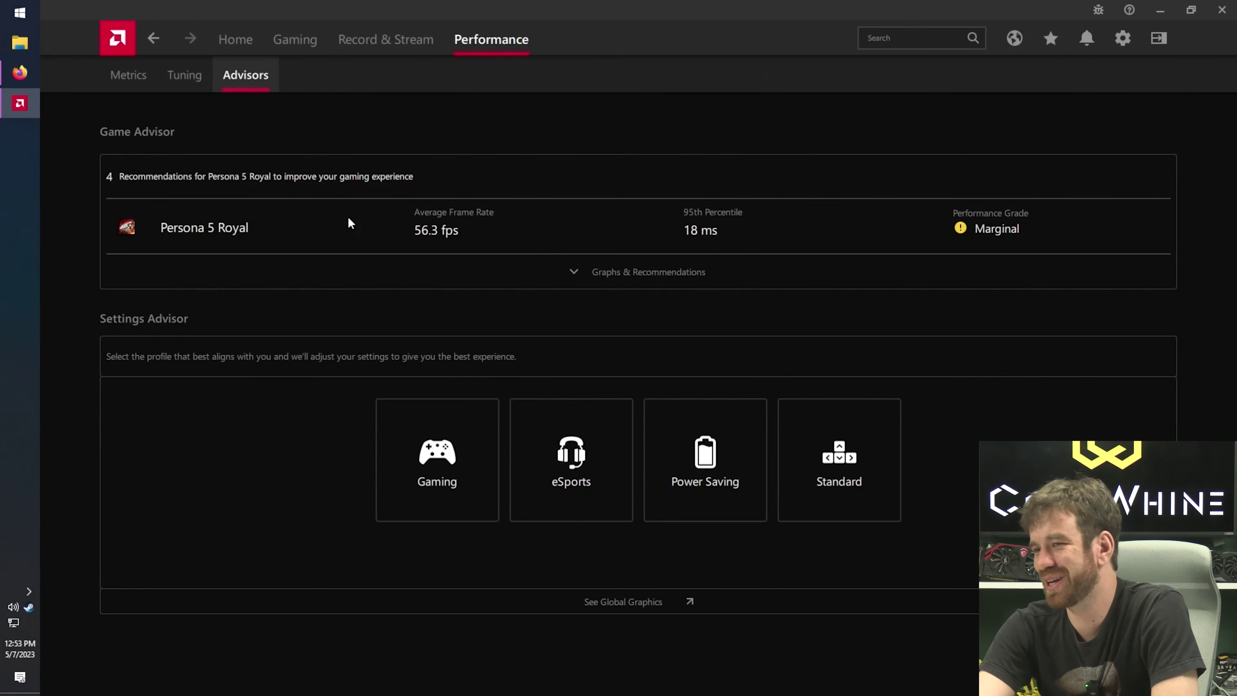
Step: Expand Persona 5 Royal's Graphs & Recommendations, review them, and go back to the Home dashboard
click(653, 269)
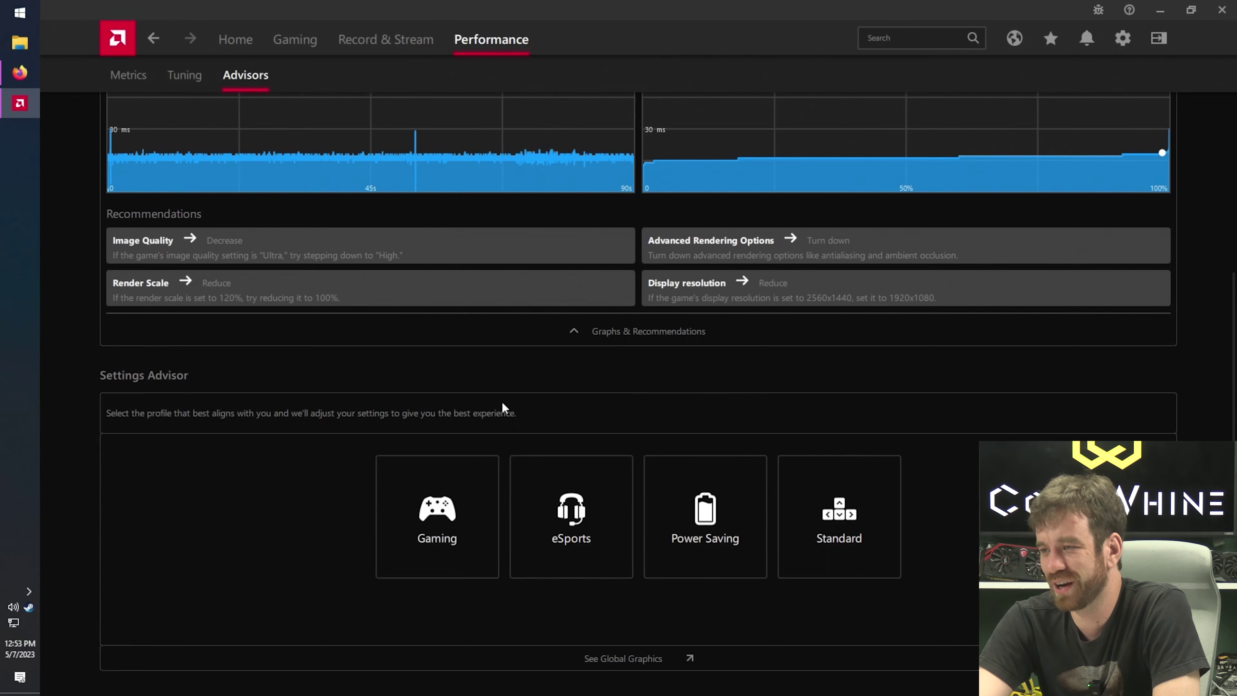
scroll(969, 450, up, 2)
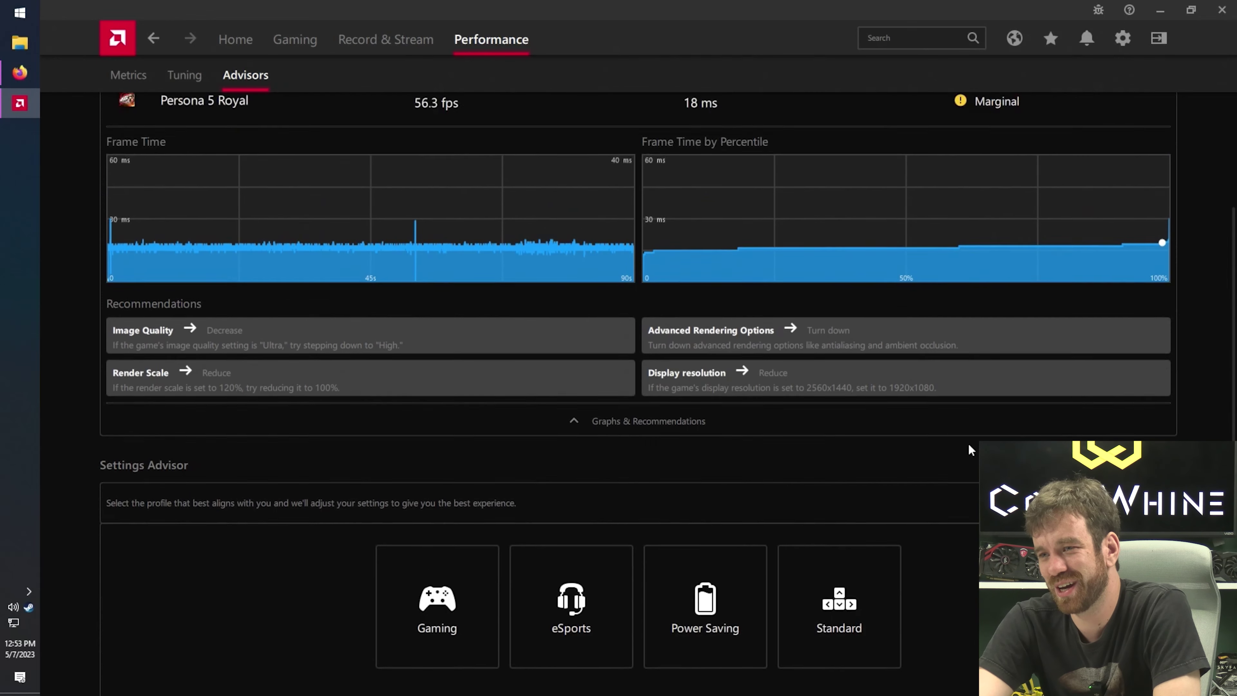
scroll(969, 449, up, 3)
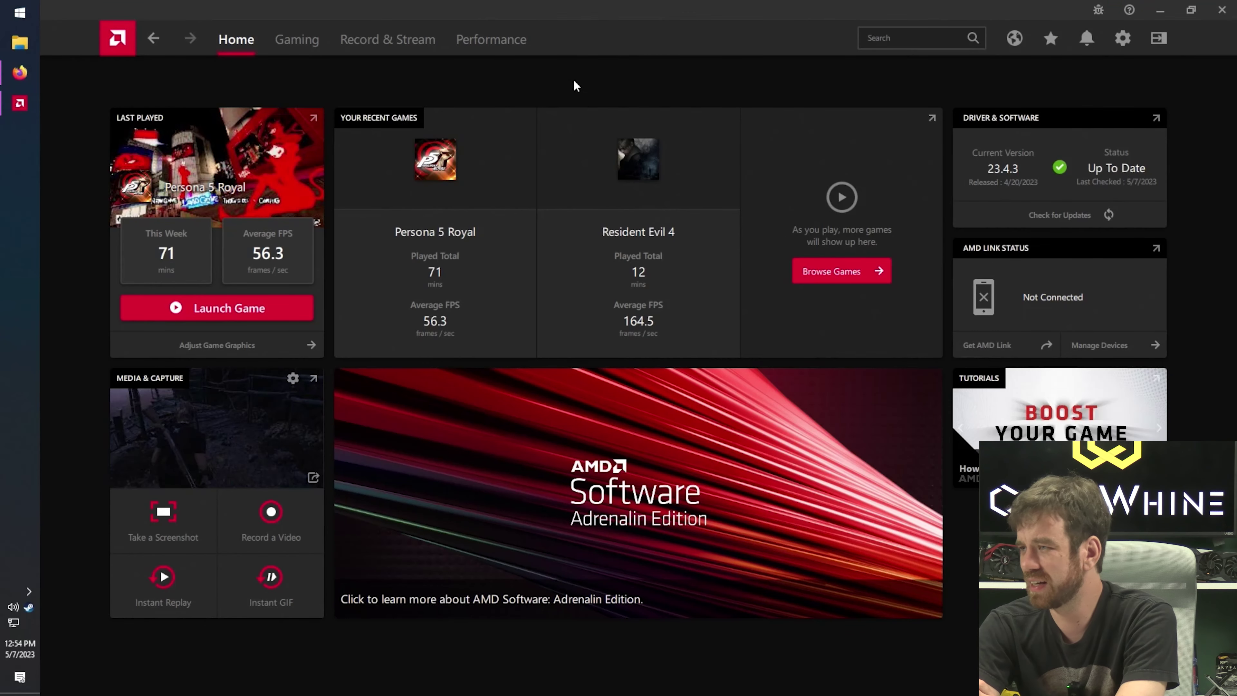
Step: Launch AMD Privacy View and review its Privacy Guard, Visible Area and Presence Detection settings
key(super)
text(priv)
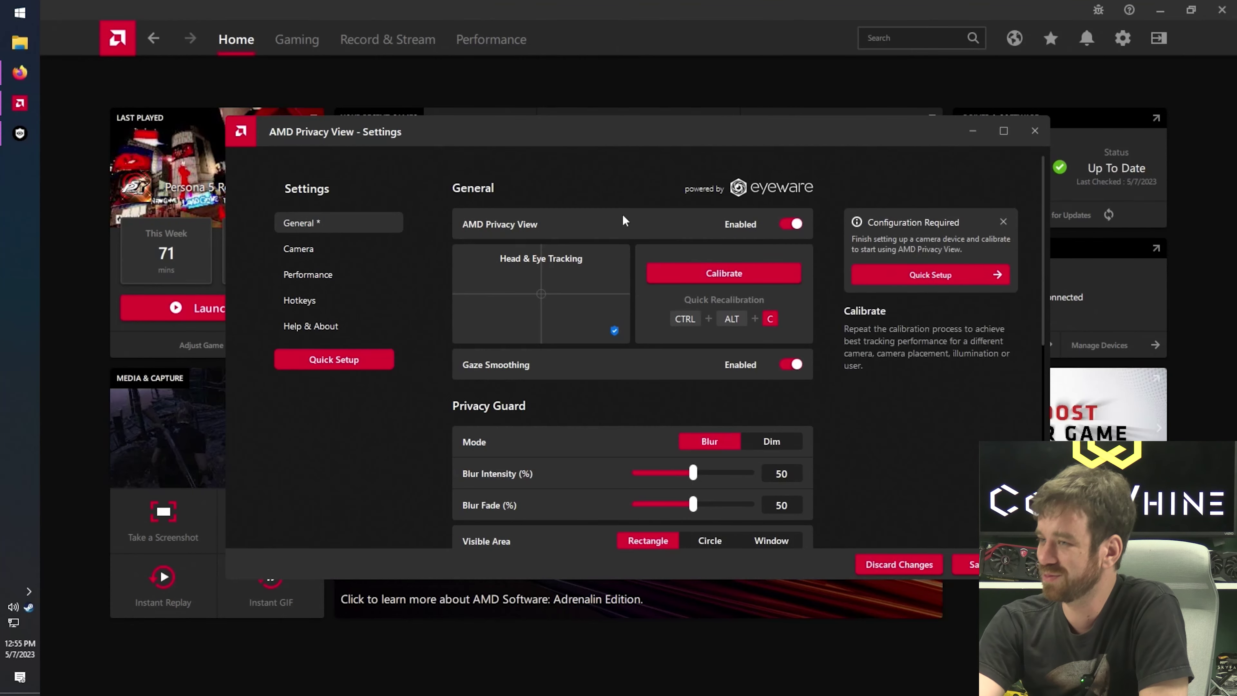
click(708, 273)
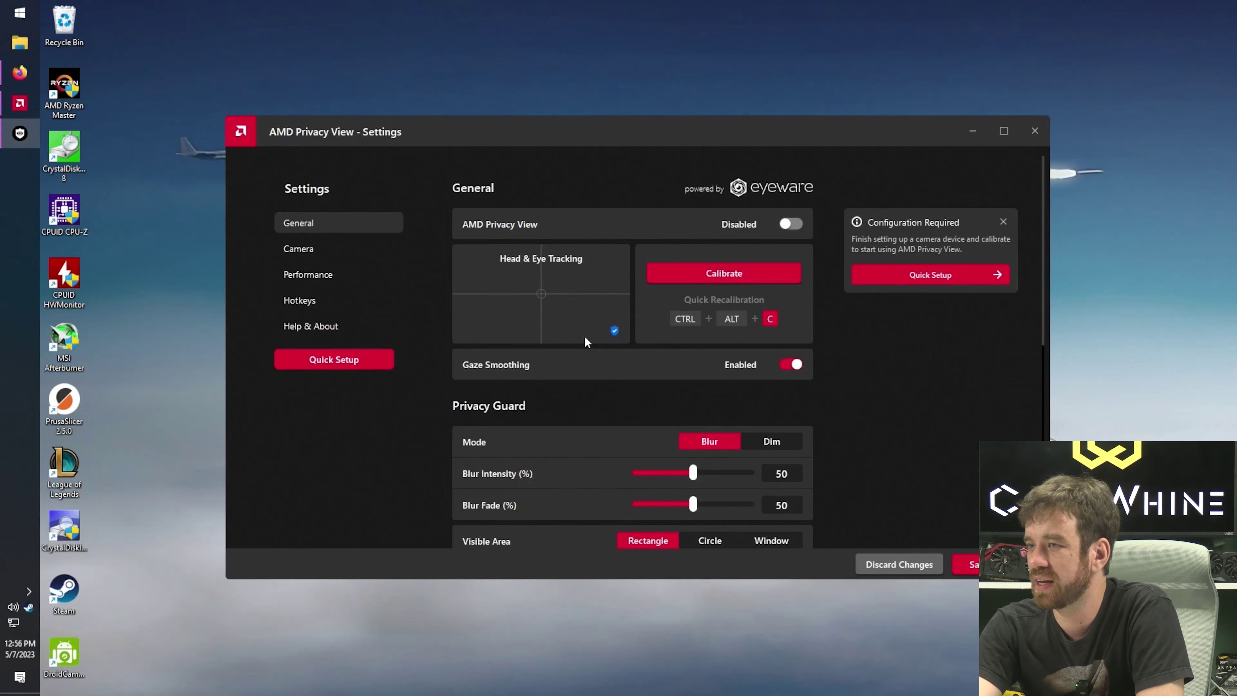
scroll(847, 351, down, 2)
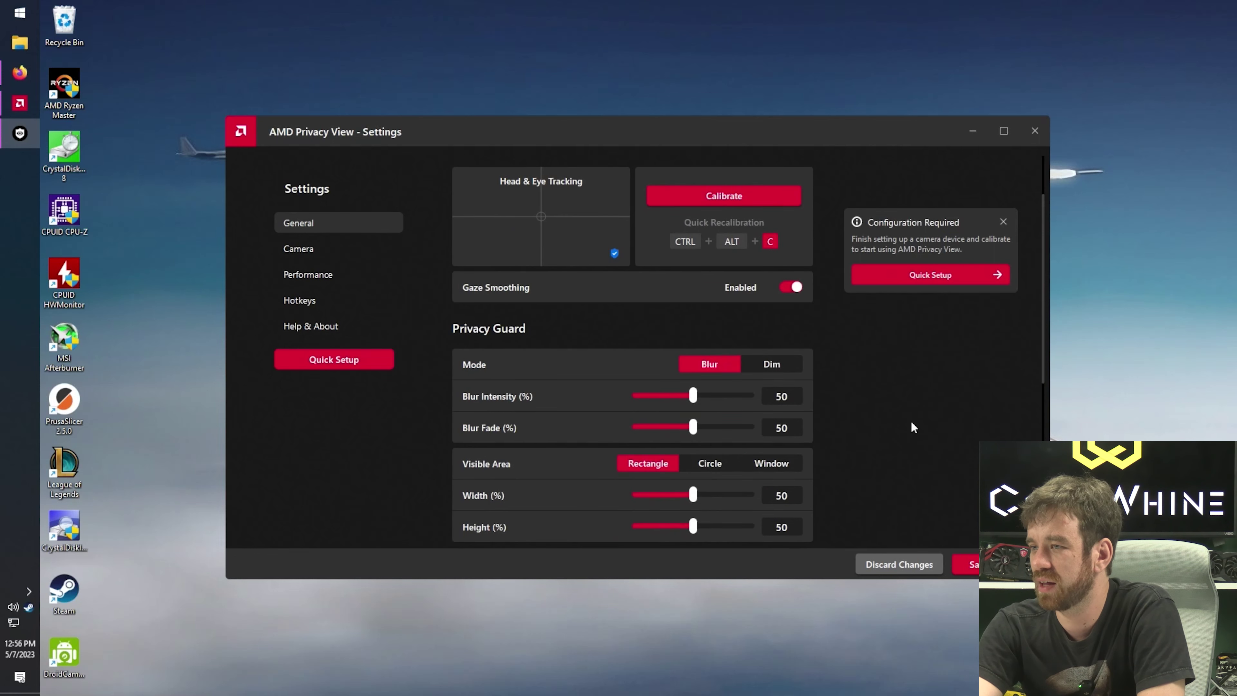
scroll(584, 336, down, 1)
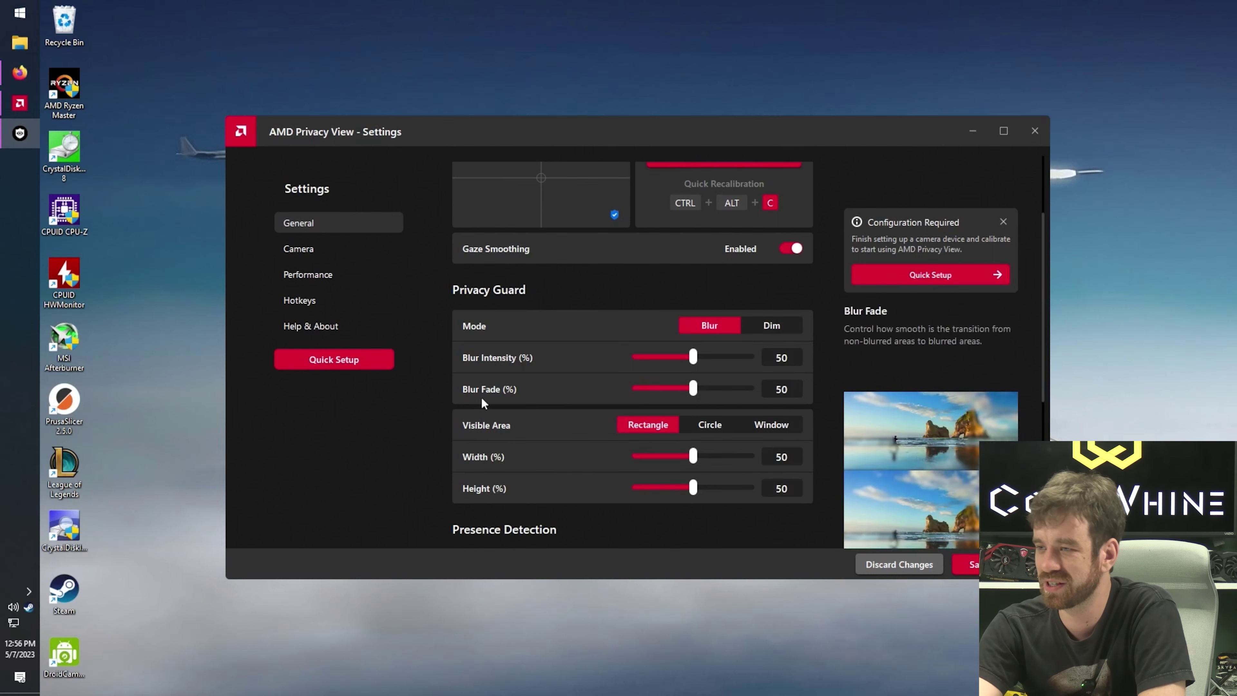
scroll(672, 536, down, 5)
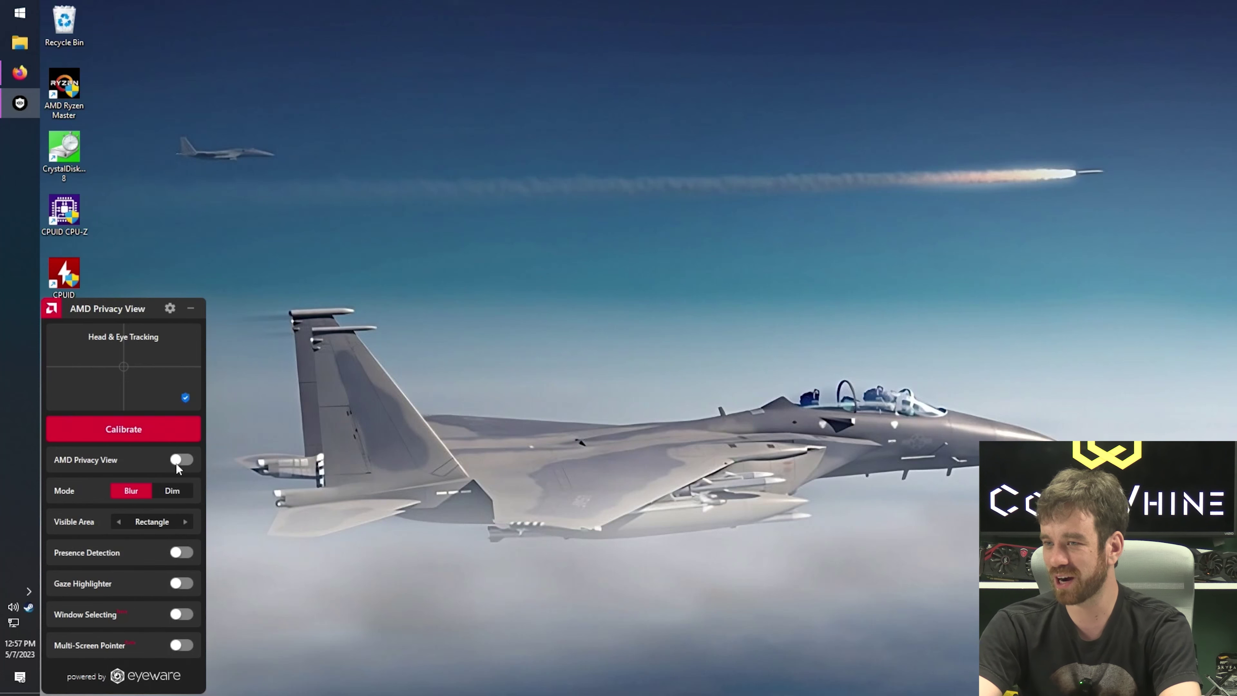
Step: Turn on AMD Privacy View's screen blur and start a new Firefox tab
click(177, 462)
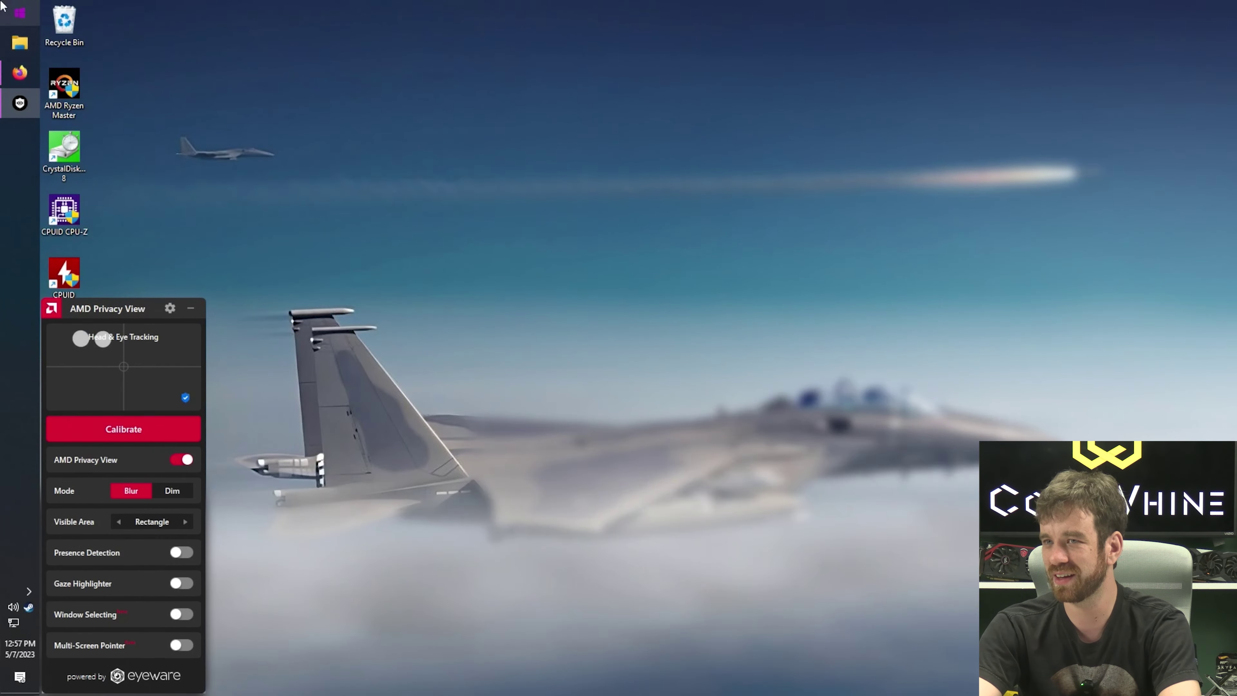
click(7, 78)
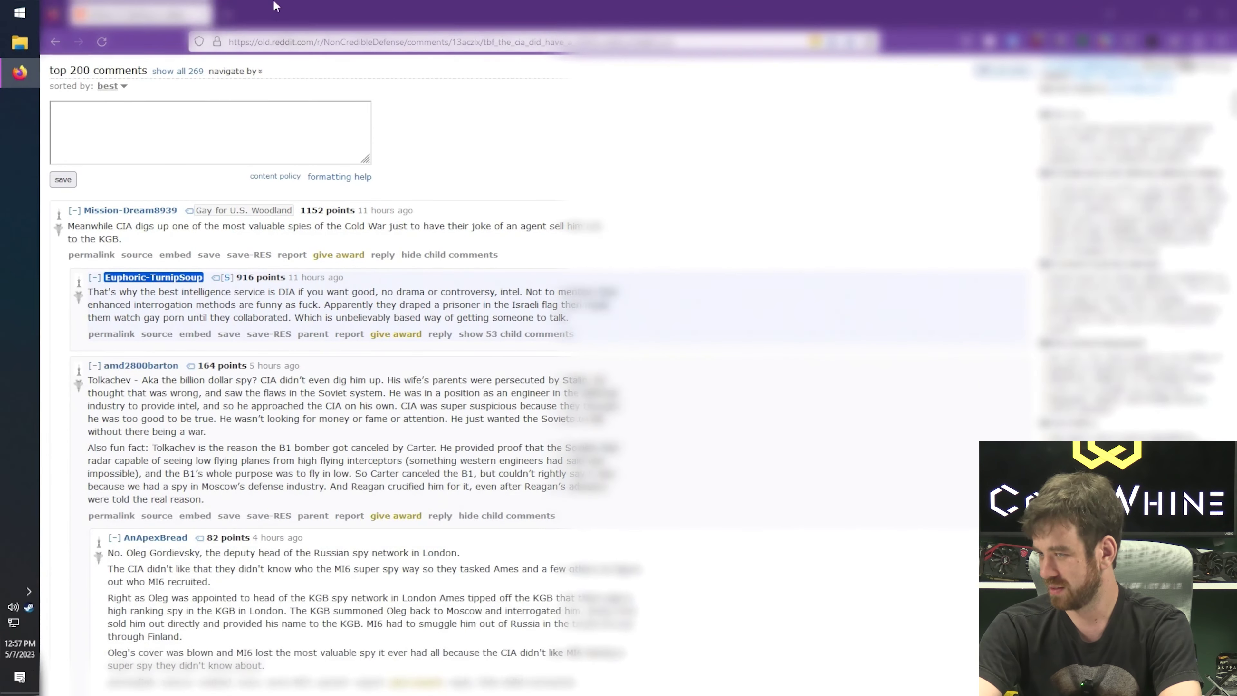
key(ctrl+t)
Step: Close the Reddit thread tab and open YouTube's Coil Whine channel page
click(202, 14)
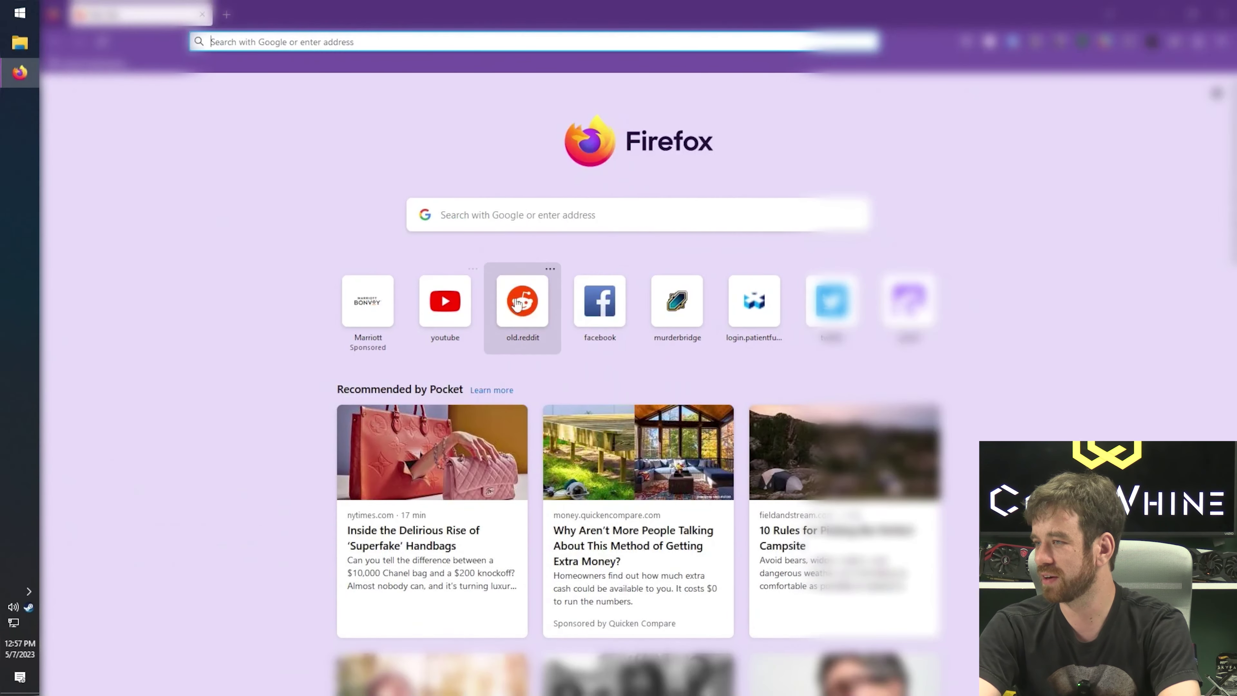
click(523, 301)
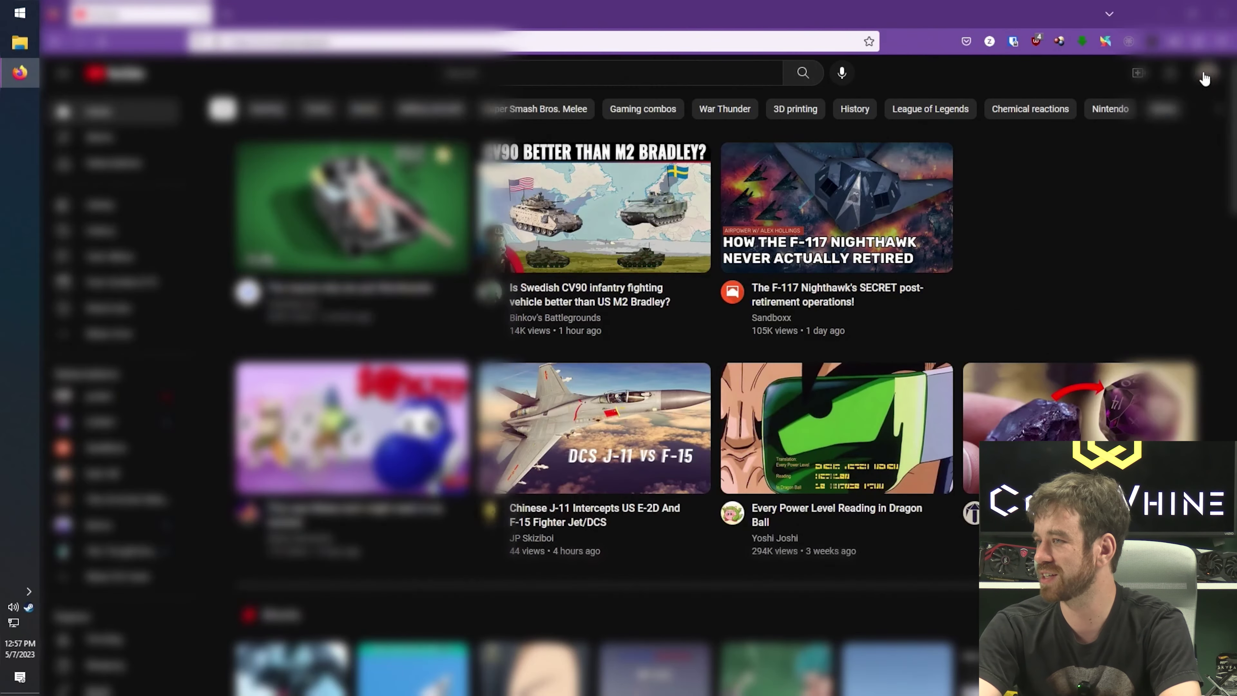
click(1205, 78)
click(969, 64)
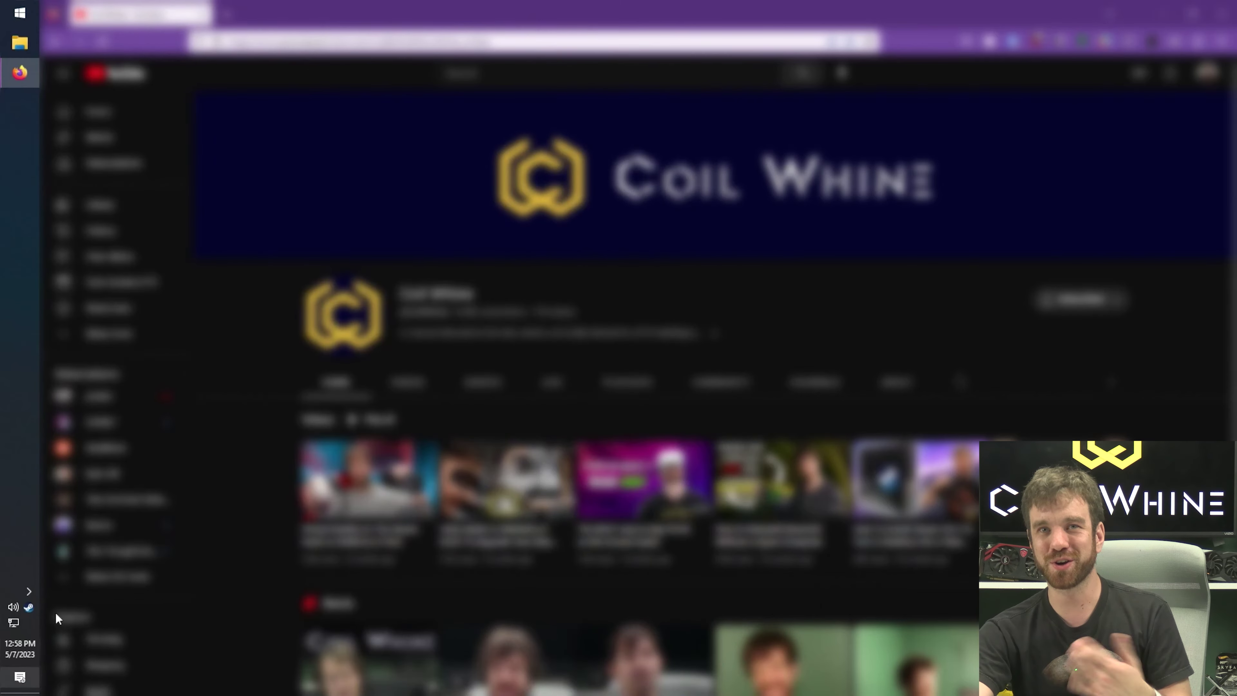
click(29, 591)
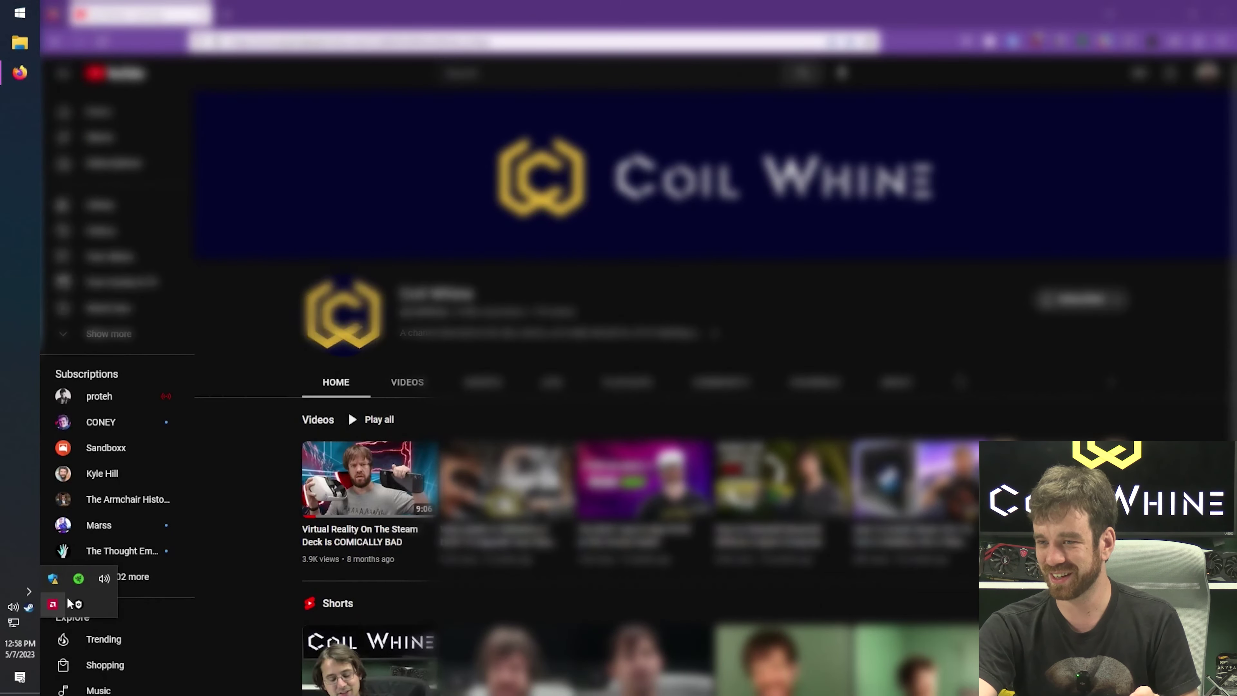
Step: Set Privacy View to Dim mode with a Circle visible area, darkening outside the gaze circle
click(77, 604)
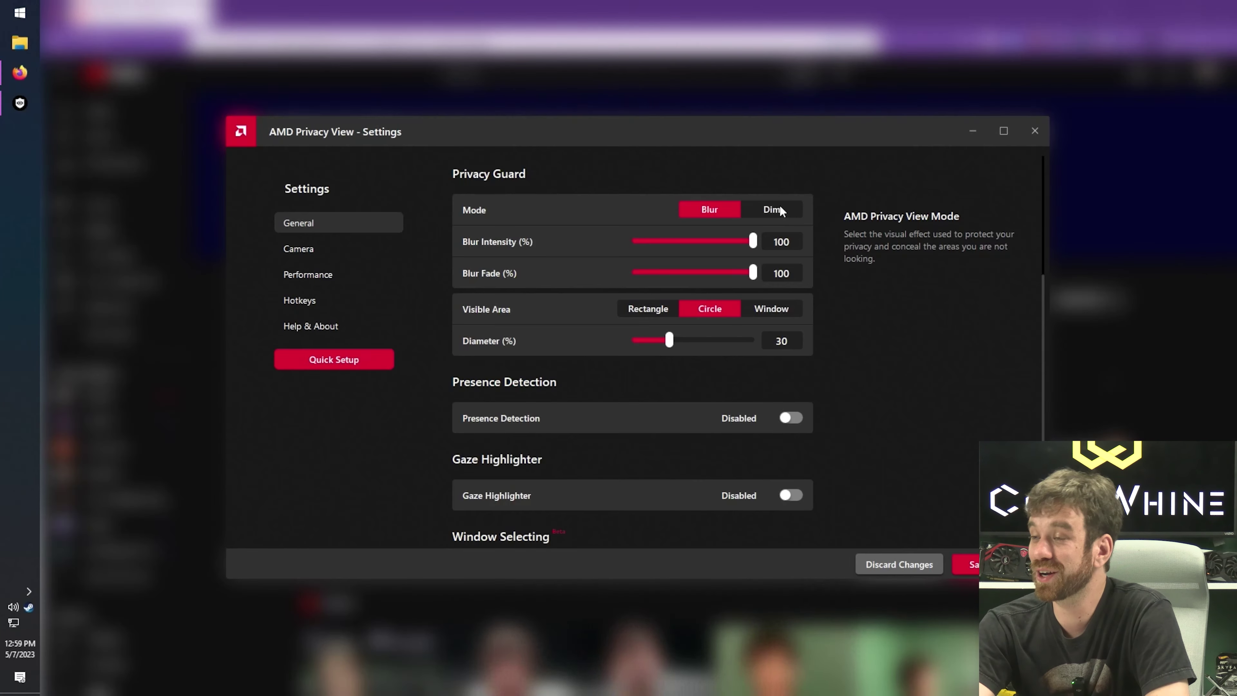
click(778, 207)
click(969, 565)
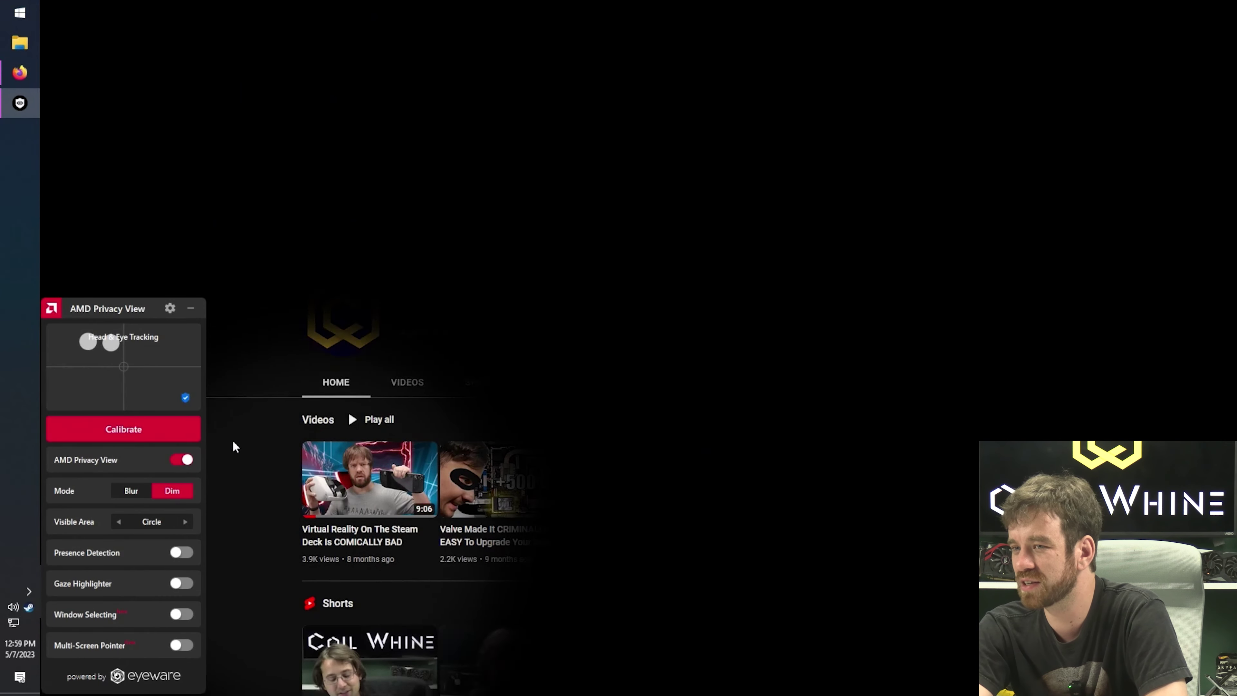
Step: Switch Privacy View's mode back to Blur, keeping the Circle visible area
click(169, 308)
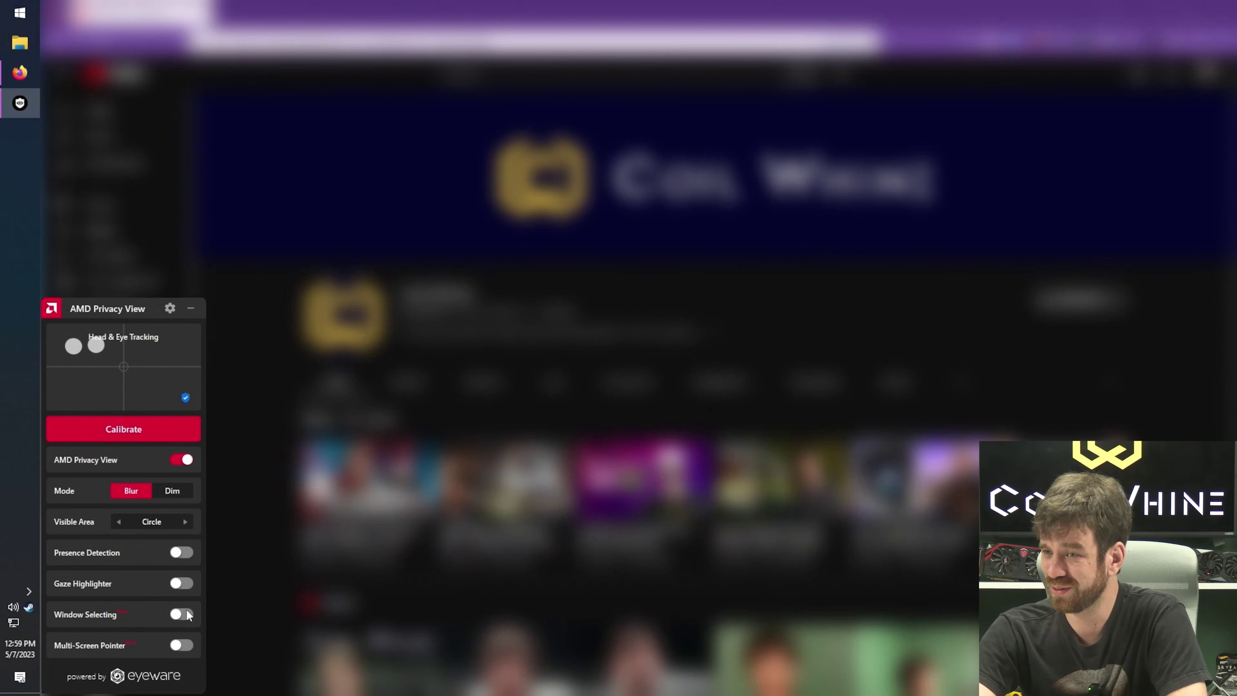
Step: Enable Privacy View's Gaze Highlighter and dismiss the panel over the Coil Whine page
click(181, 583)
click(282, 5)
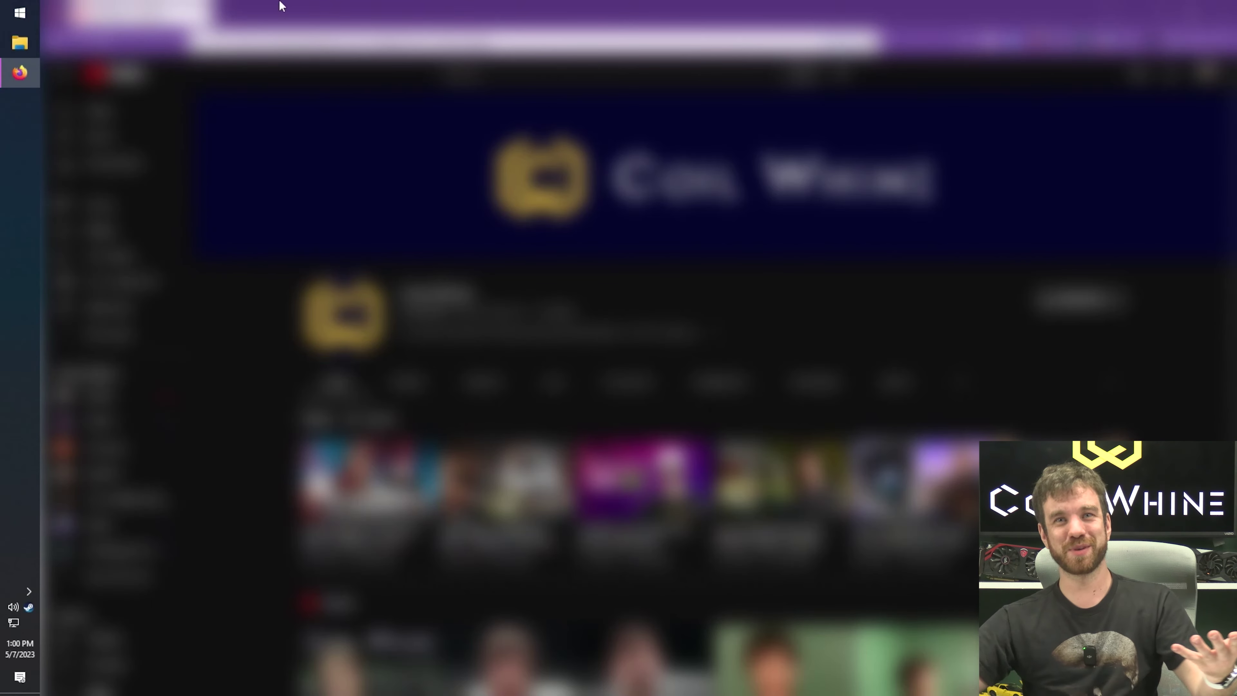